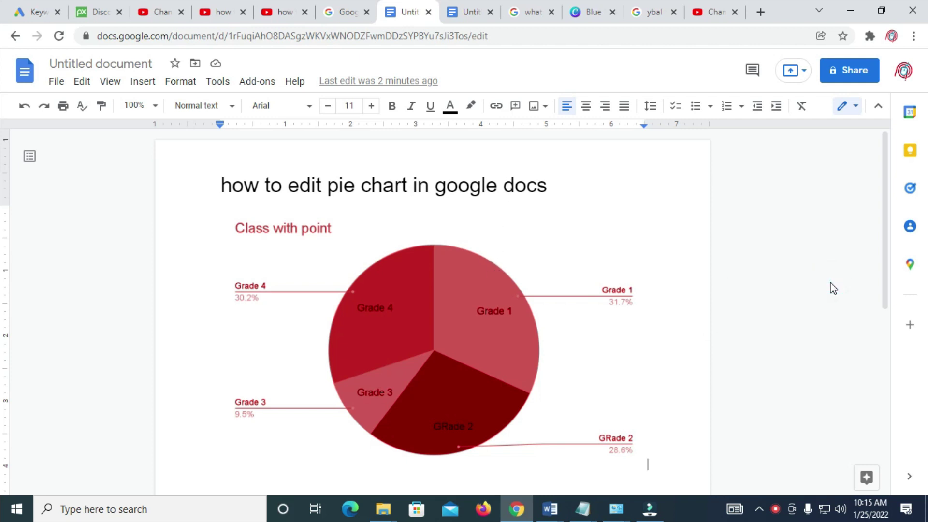
- Scroll down to the 'Class with point' pie chart in the document and select it
{"action": "scroll", "coordinate": [833, 288], "scroll_direction": "down", "scroll_amount": 1}
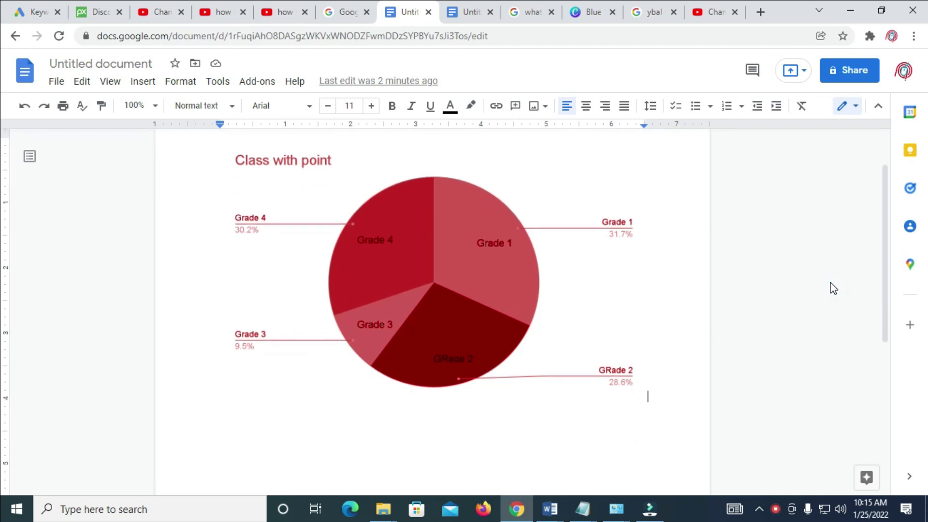
{"action": "left_click", "coordinate": [507, 244]}
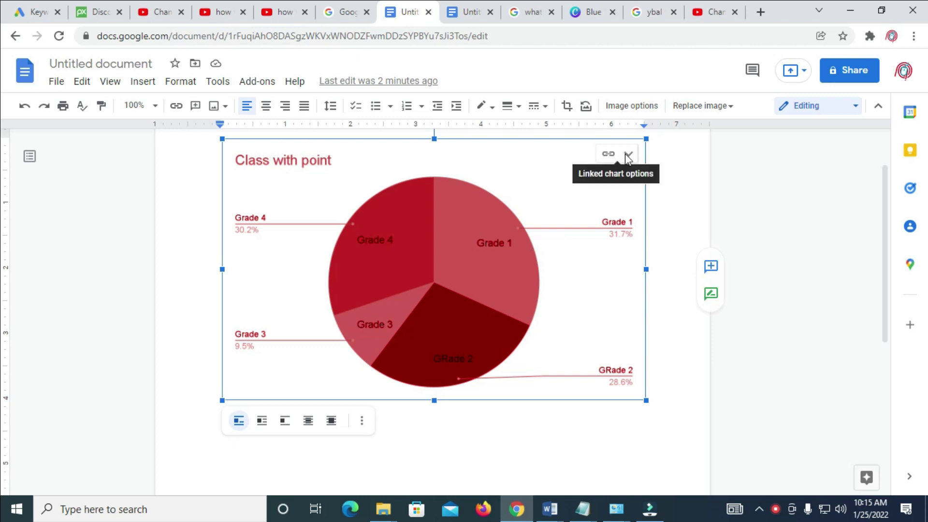
- Open the chart's source spreadsheet 'Untitled document - Pie chart 1' and bring its grade data into view
{"action": "left_click", "coordinate": [629, 153]}
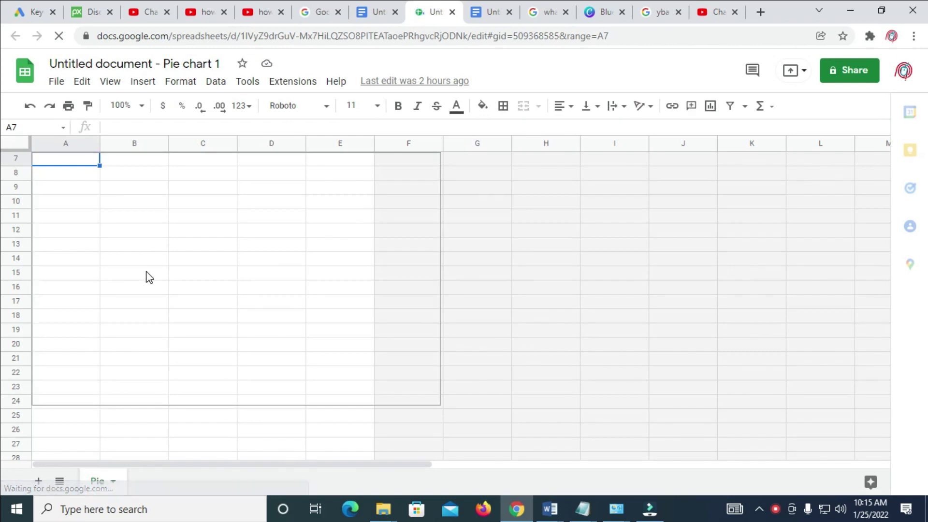
{"action": "scroll", "coordinate": [290, 297], "scroll_direction": "up", "scroll_amount": 1}
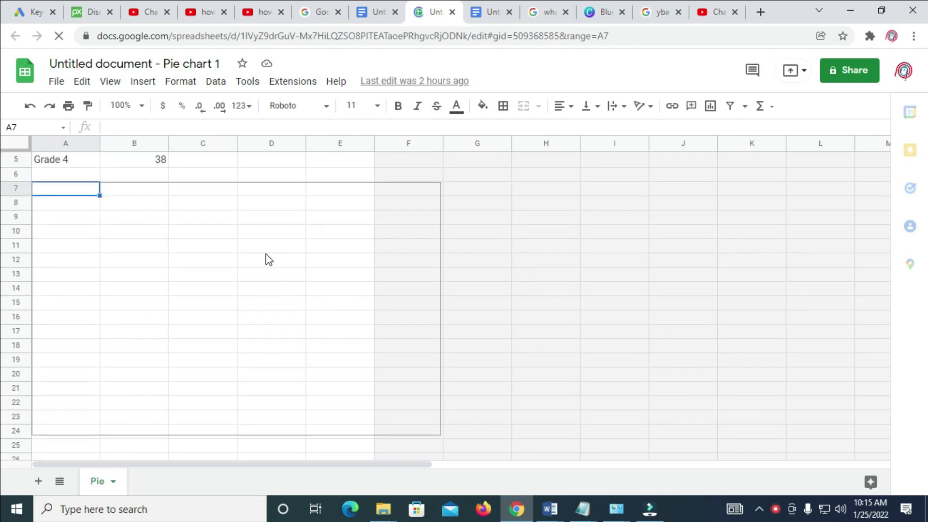
{"action": "scroll", "coordinate": [274, 281], "scroll_direction": "up", "scroll_amount": 1}
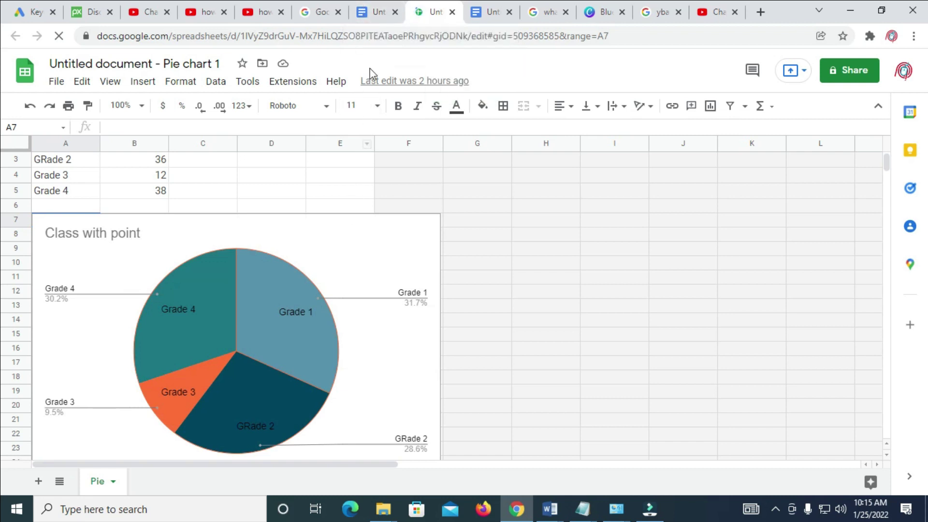
{"action": "left_click", "coordinate": [379, 14]}
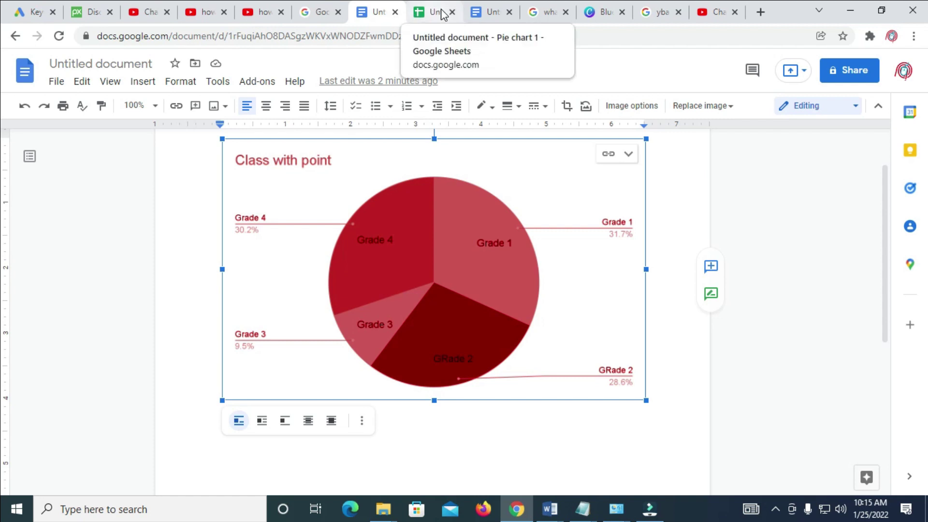
{"action": "left_click", "coordinate": [441, 14]}
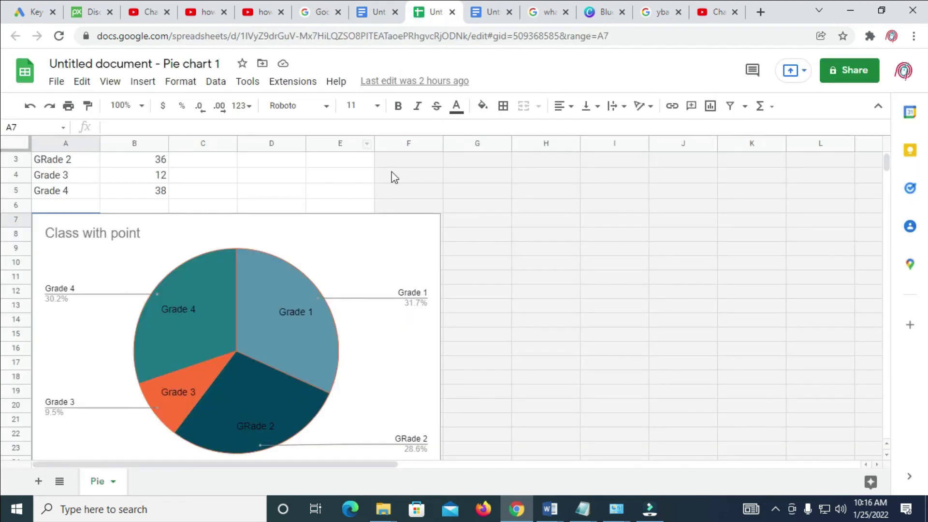
- Relabel cell A2 from 'Grade 1' to 'open'
{"action": "scroll", "coordinate": [174, 334], "scroll_direction": "up", "scroll_amount": 1}
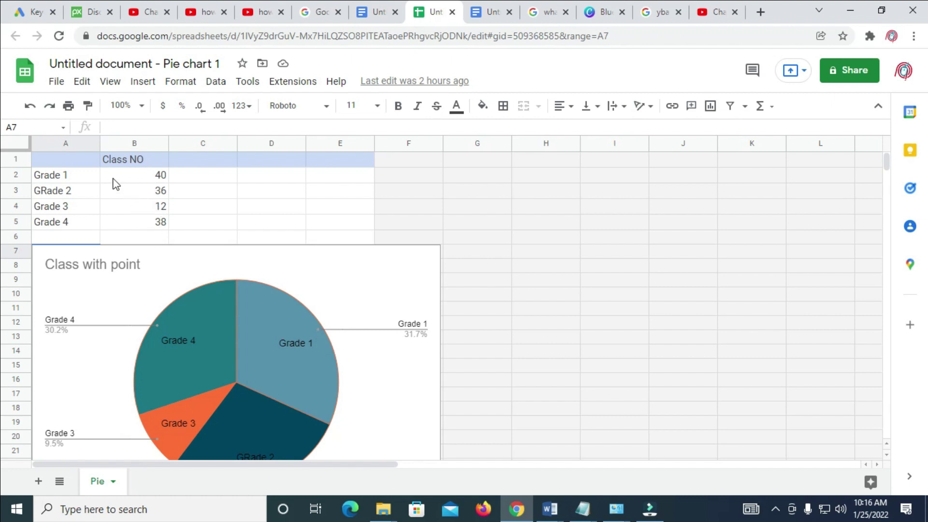
{"action": "left_click", "coordinate": [85, 174]}
{"action": "key", "text": "ctrl+c"}
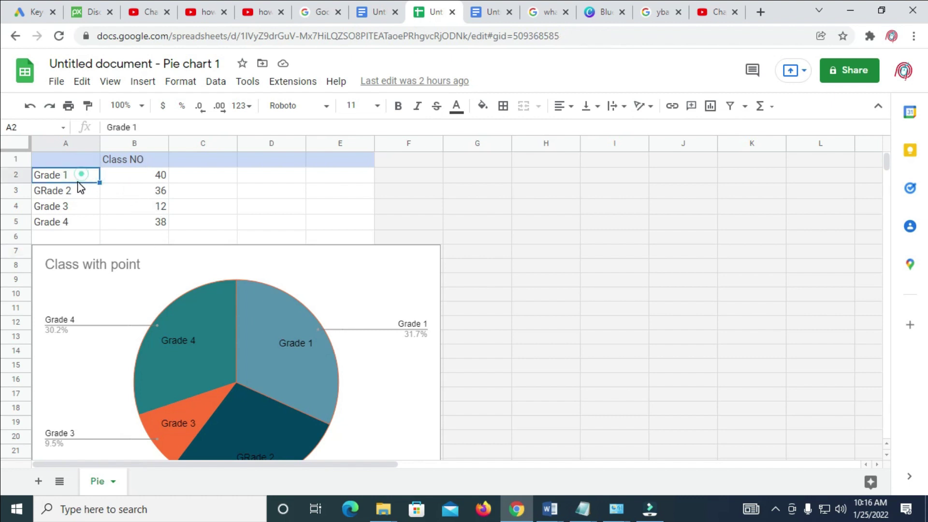
{"action": "key", "text": "Escape"}
{"action": "double_click", "coordinate": [80, 175]}
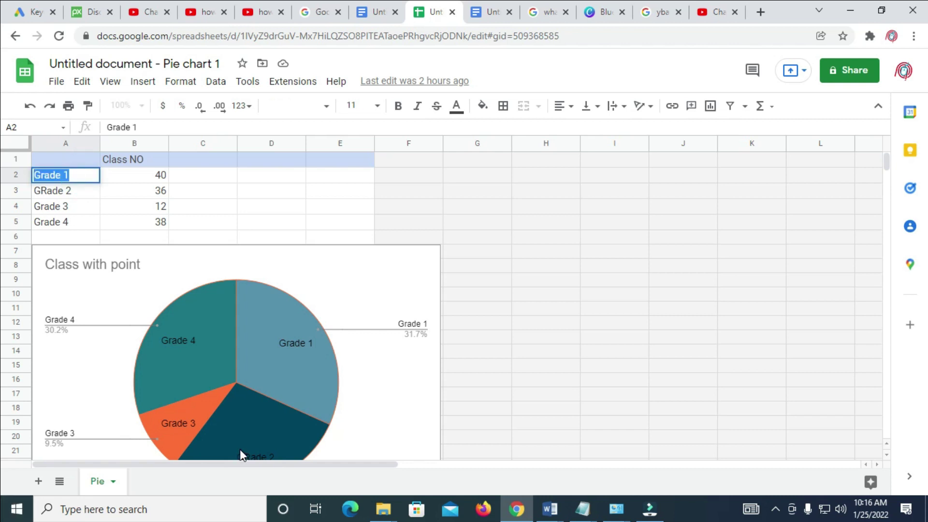
{"action": "type", "text": "open"}
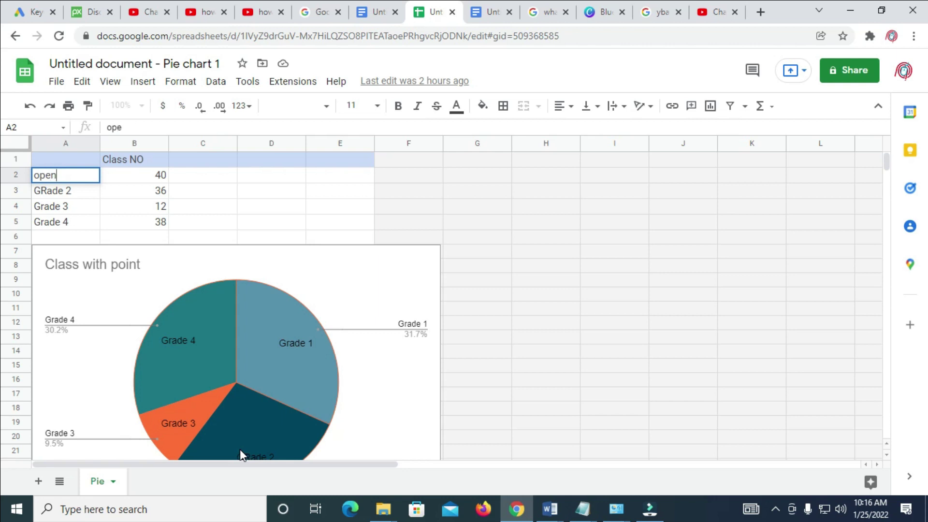
{"action": "left_click", "coordinate": [60, 189]}
- Change cell A3's label from 'GRade 2' to 'close 2'
{"action": "left_click", "coordinate": [59, 189]}
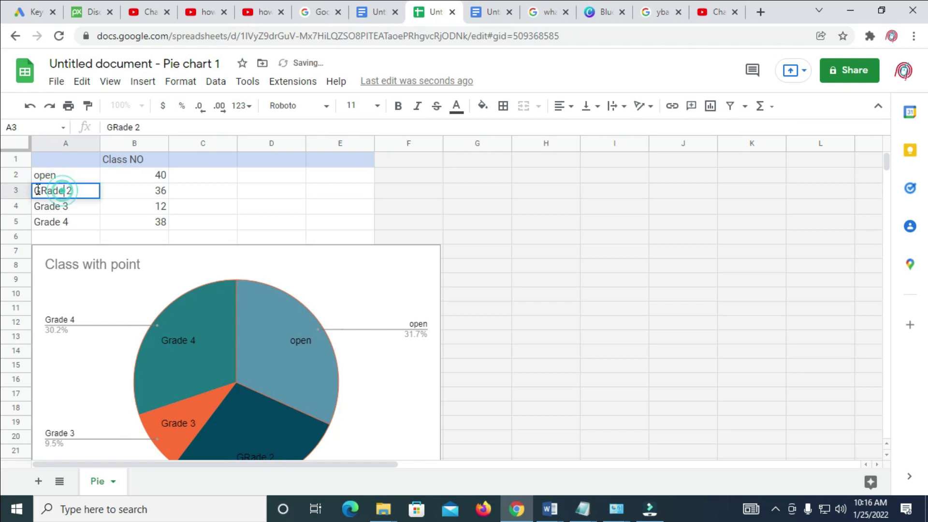
{"action": "left_click_drag", "start_coordinate": [64, 190], "coordinate": [25, 194]}
{"action": "type", "text": "close"}
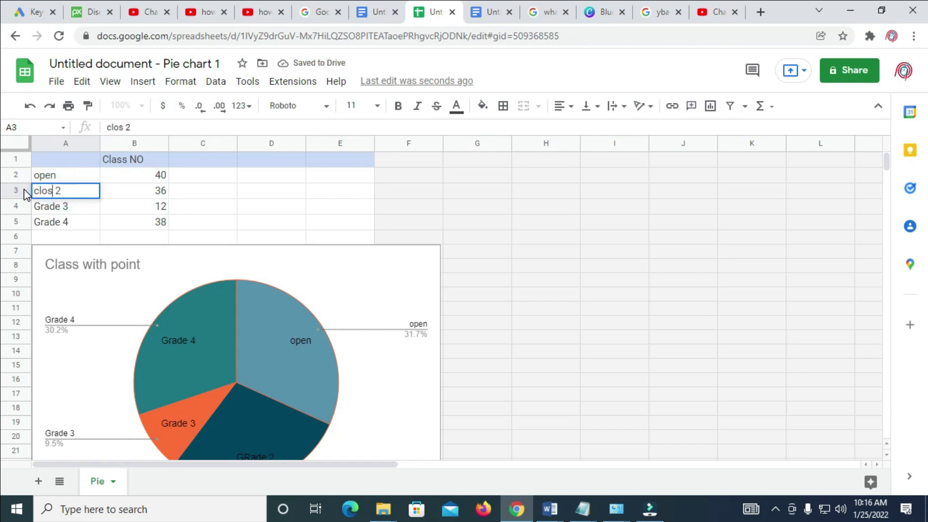
{"action": "left_click", "coordinate": [155, 193]}
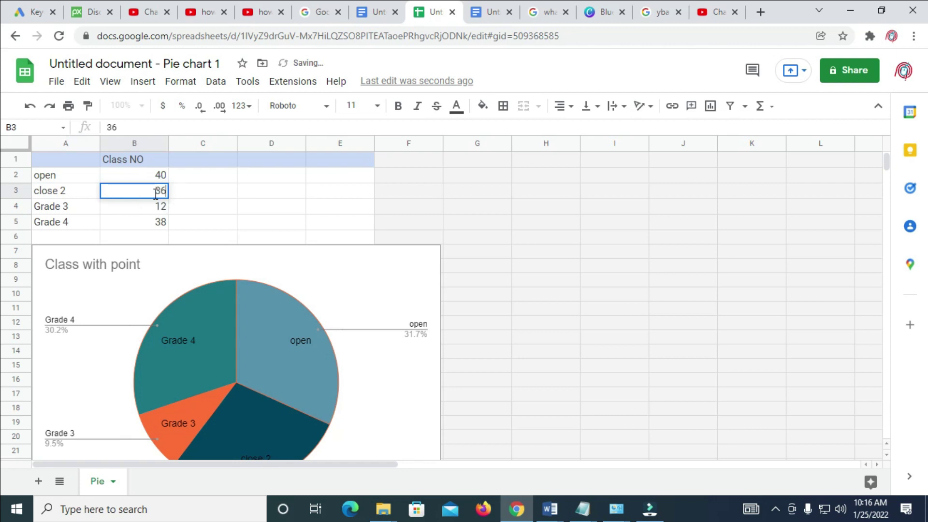
- Set close 2's value to 23 and Grade 3's value to 43
{"action": "type", "text": "2"}
{"action": "left_click", "coordinate": [158, 206]}
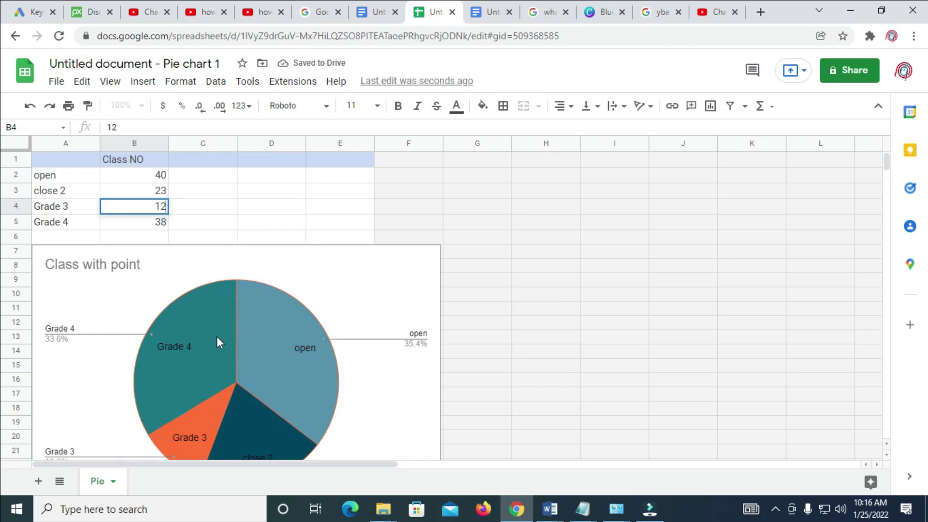
{"action": "key", "text": "BackSpace"}
{"action": "key", "text": "BackSpace"}
{"action": "type", "text": "43"}
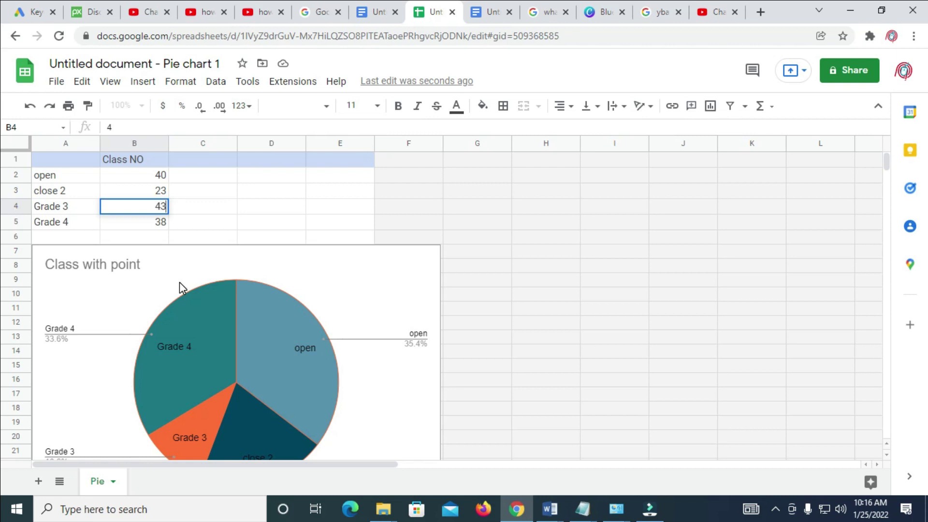
{"action": "left_click", "coordinate": [160, 225]}
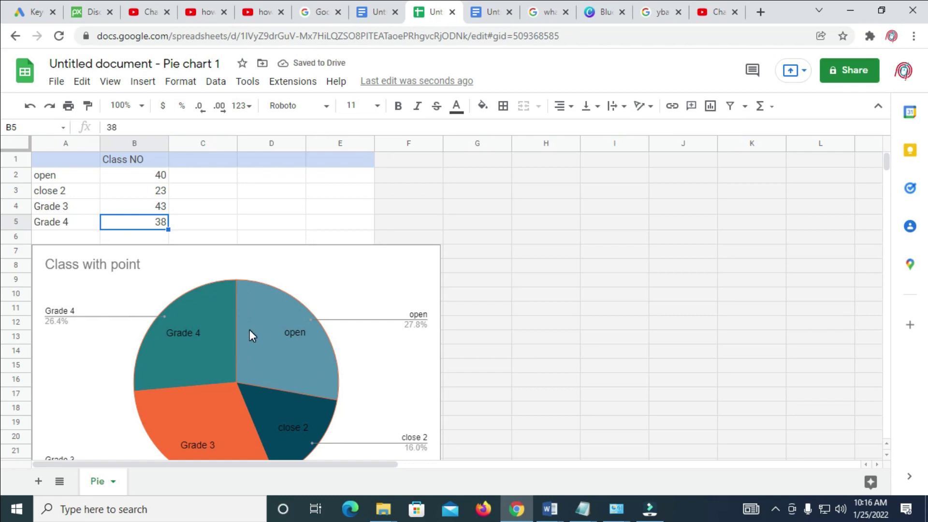
- In the Chart editor's Customize tab, recolour the open slice light cornflower blue
{"action": "left_click", "coordinate": [299, 261]}
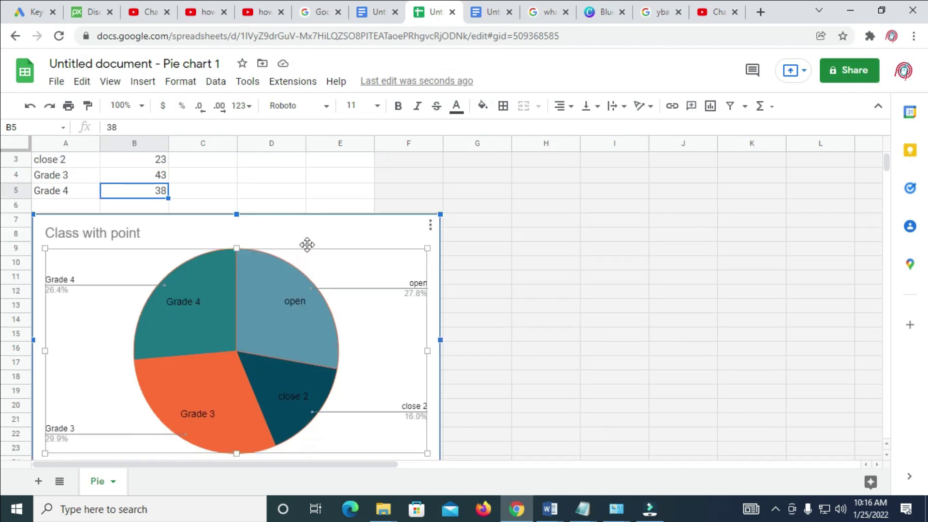
{"action": "double_click", "coordinate": [328, 255]}
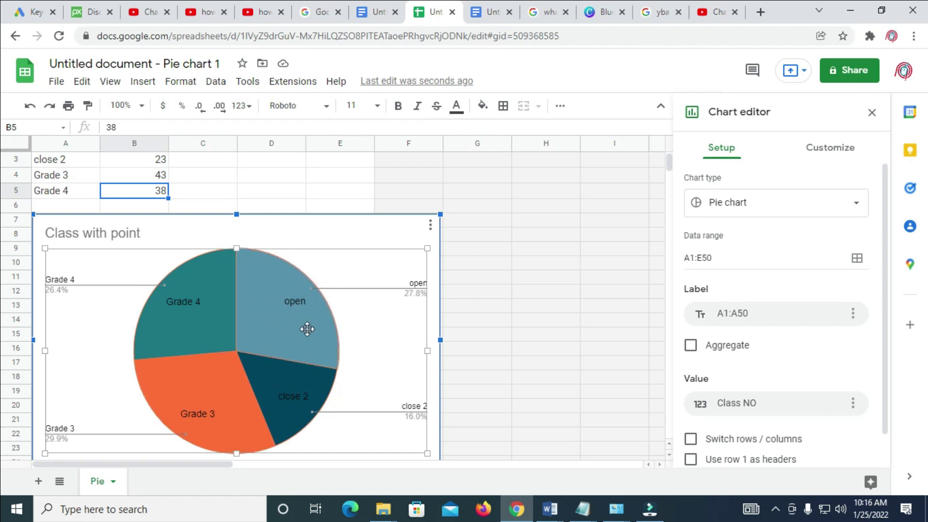
{"action": "left_click", "coordinate": [827, 159]}
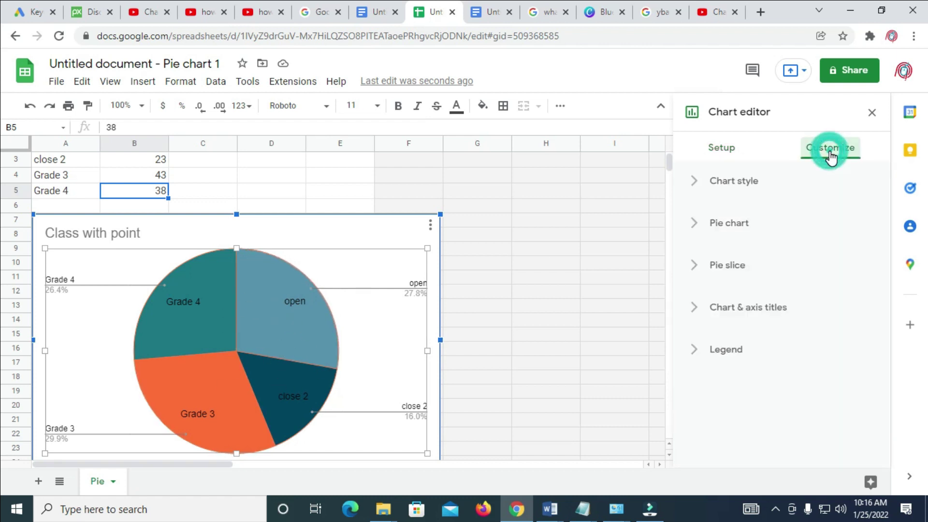
{"action": "left_click", "coordinate": [245, 297]}
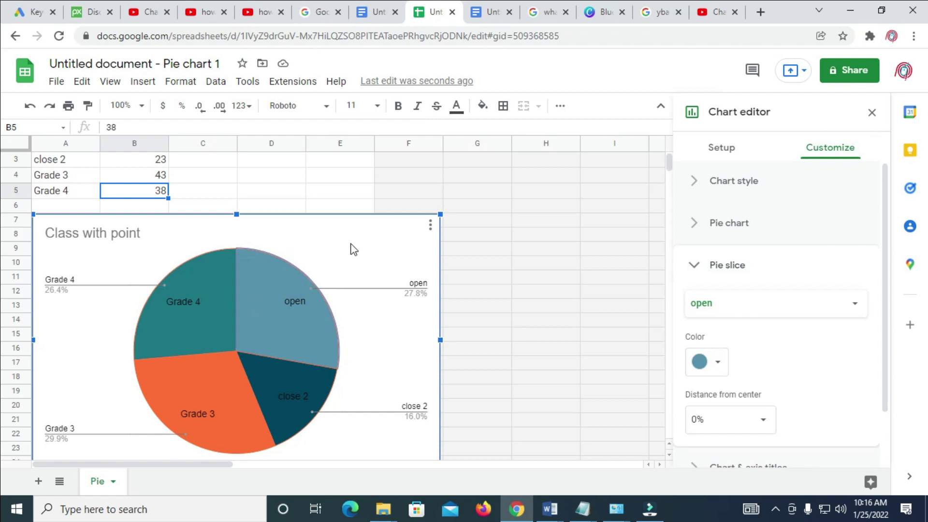
{"action": "scroll", "coordinate": [775, 363], "scroll_direction": "down", "scroll_amount": 1}
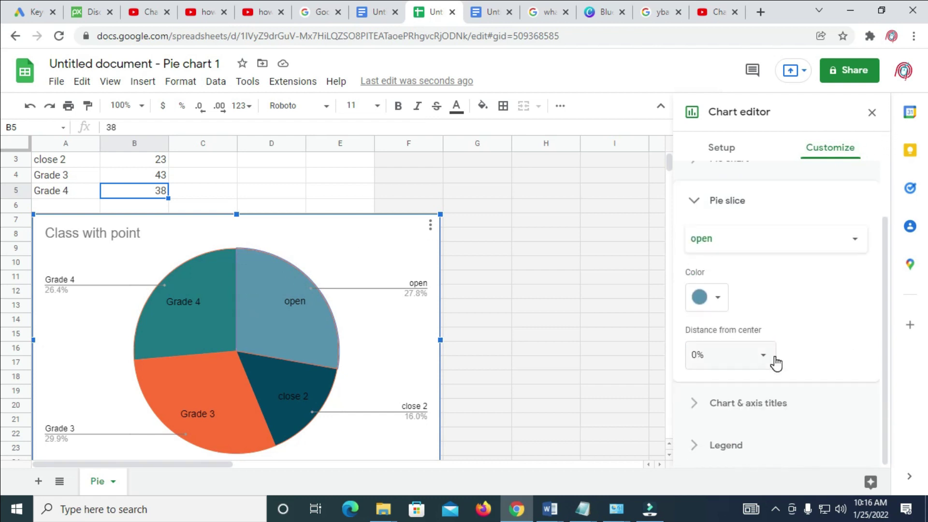
{"action": "scroll", "coordinate": [834, 306], "scroll_direction": "up", "scroll_amount": 1}
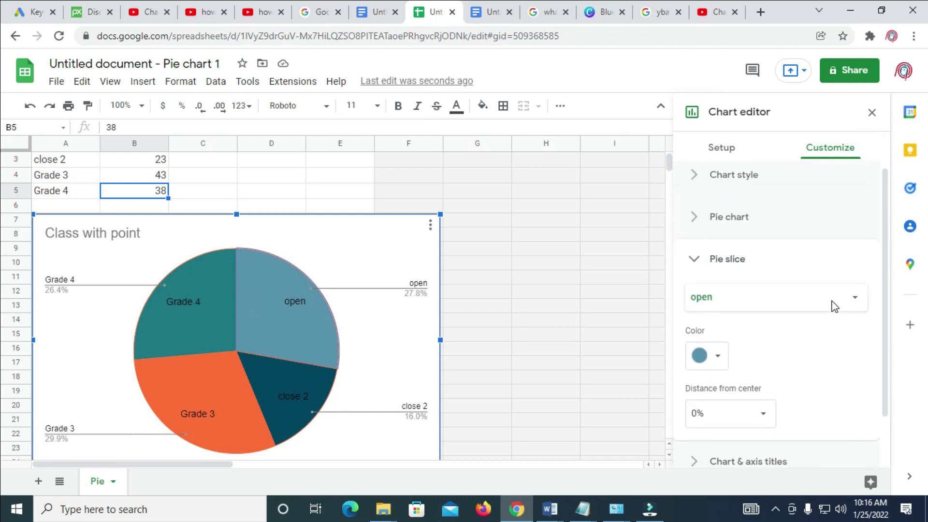
{"action": "left_click", "coordinate": [719, 362]}
{"action": "left_click", "coordinate": [790, 246]}
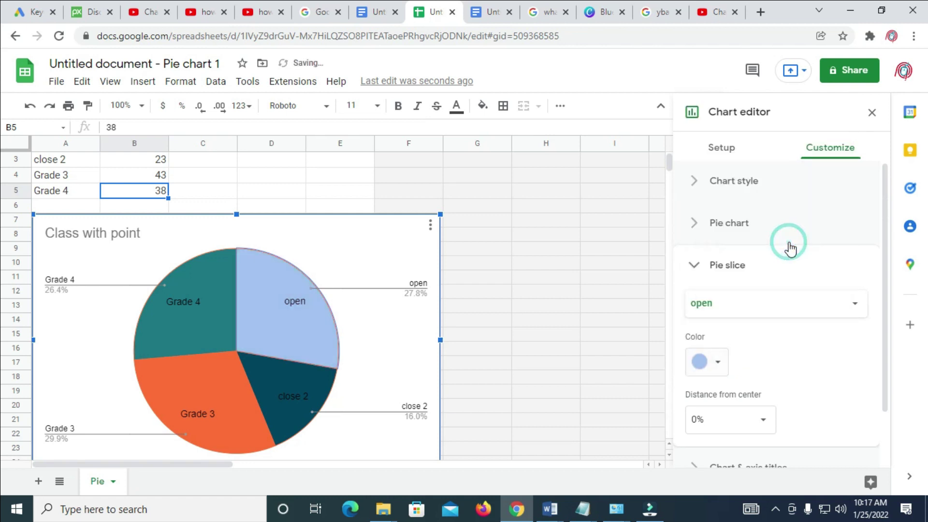
- Colour the Grade 3 pie slice yellow
{"action": "left_click", "coordinate": [242, 382]}
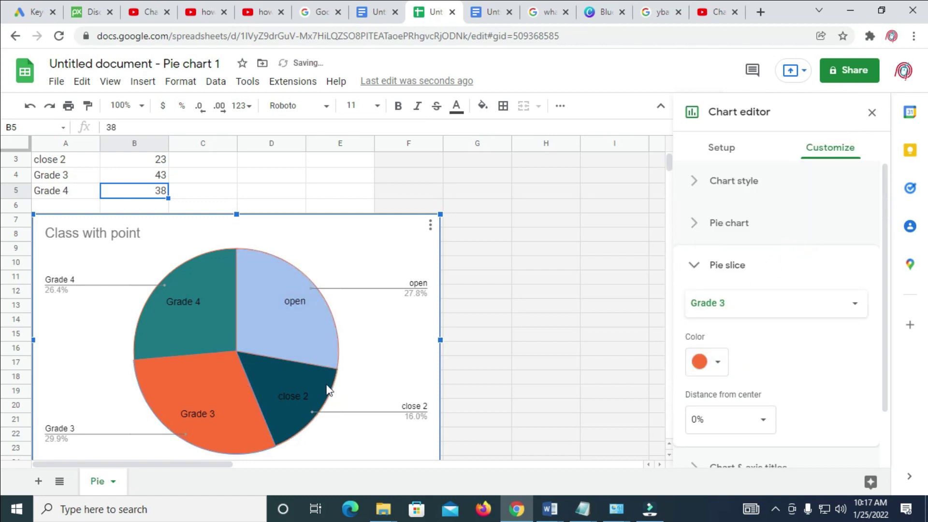
{"action": "left_click", "coordinate": [697, 366]}
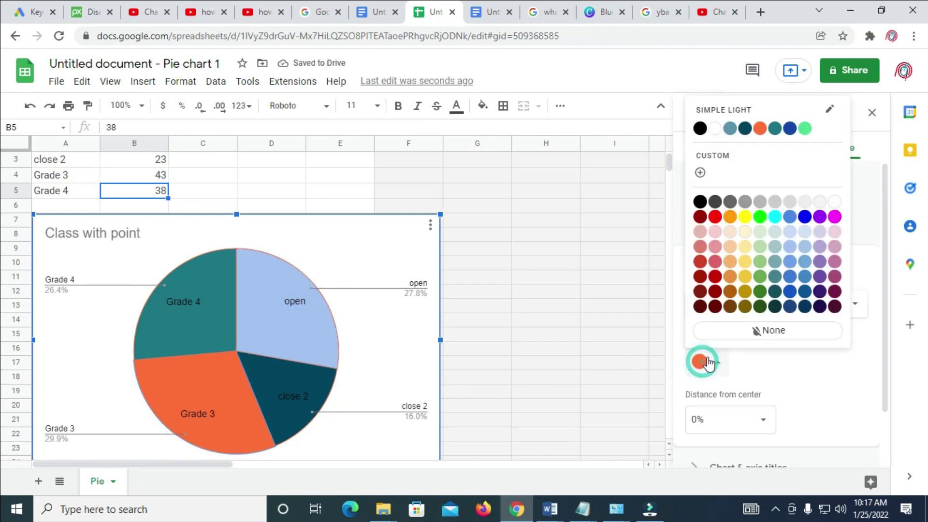
{"action": "left_click", "coordinate": [743, 279]}
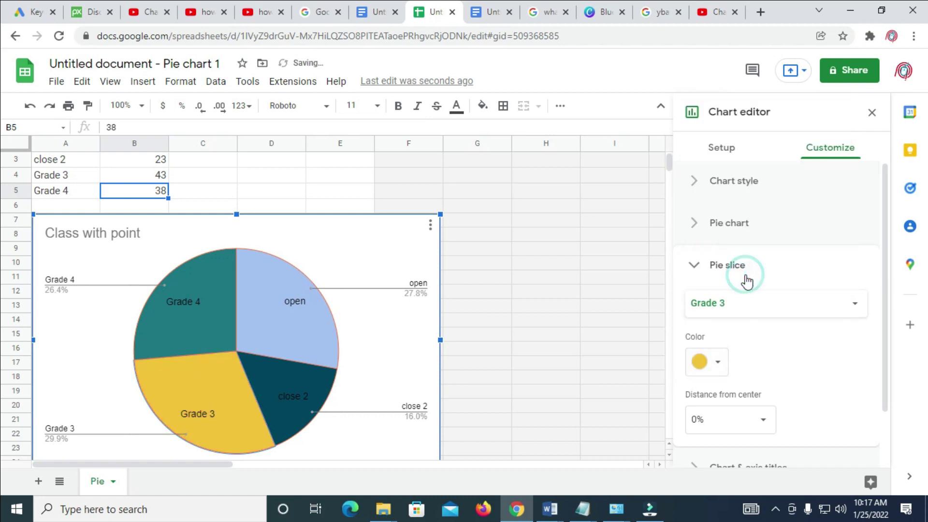
- Under Chart style, set the chart background to blue-grey and keep the default font
{"action": "left_click", "coordinate": [723, 186]}
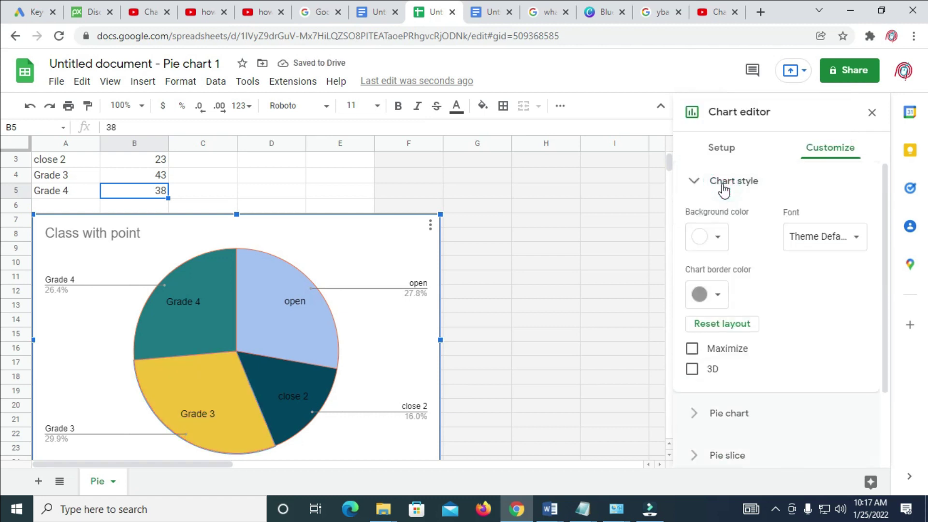
{"action": "left_click", "coordinate": [725, 245]}
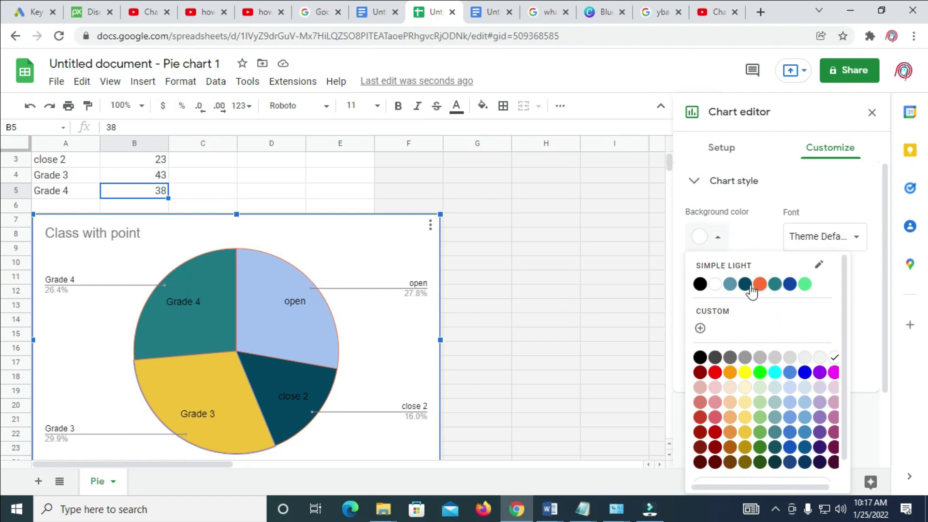
{"action": "left_click", "coordinate": [730, 284]}
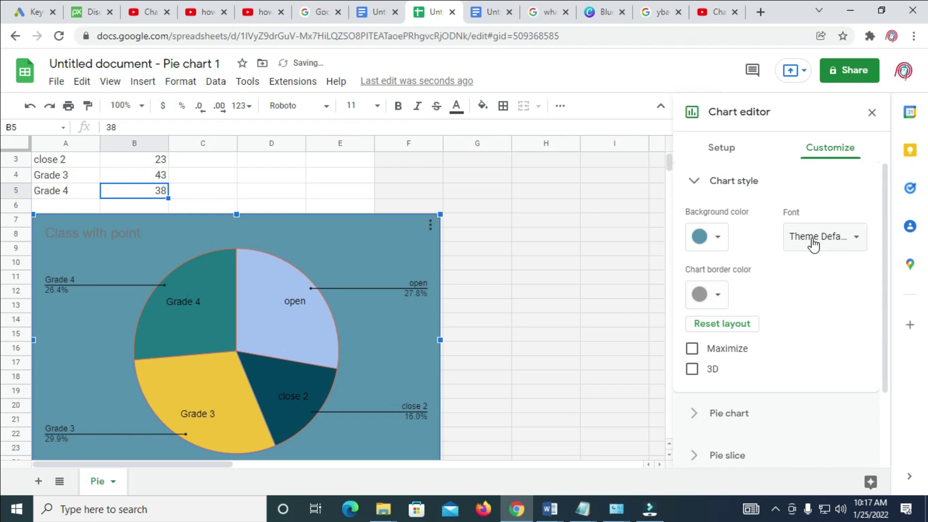
{"action": "left_click", "coordinate": [850, 238]}
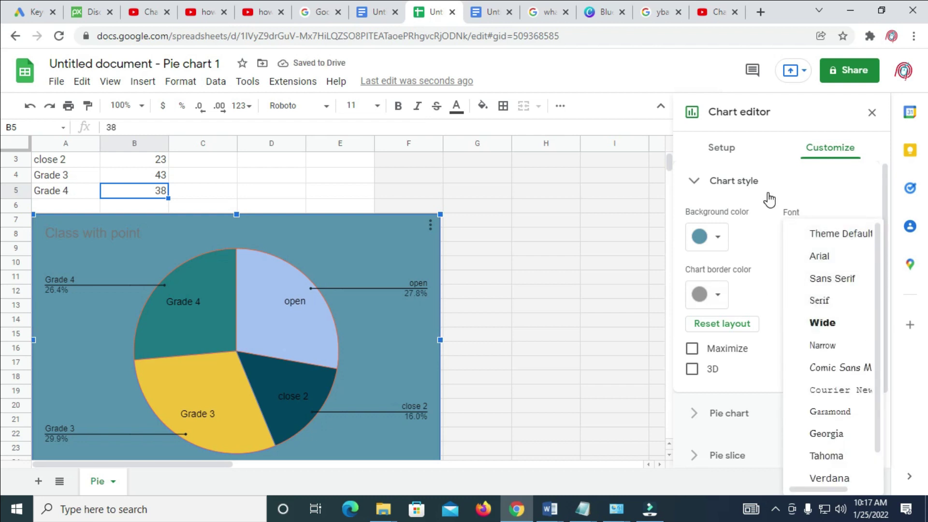
{"action": "left_click", "coordinate": [787, 188]}
{"action": "left_click", "coordinate": [787, 187]}
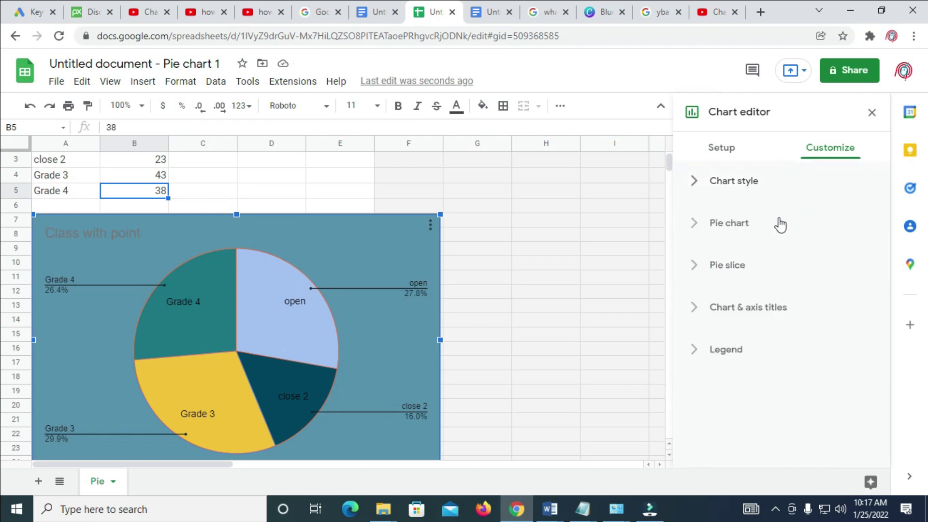
- Under Pie slice, colour the close 2 slice bright green
{"action": "left_click", "coordinate": [733, 231]}
{"action": "scroll", "coordinate": [777, 286], "scroll_direction": "down", "scroll_amount": 3}
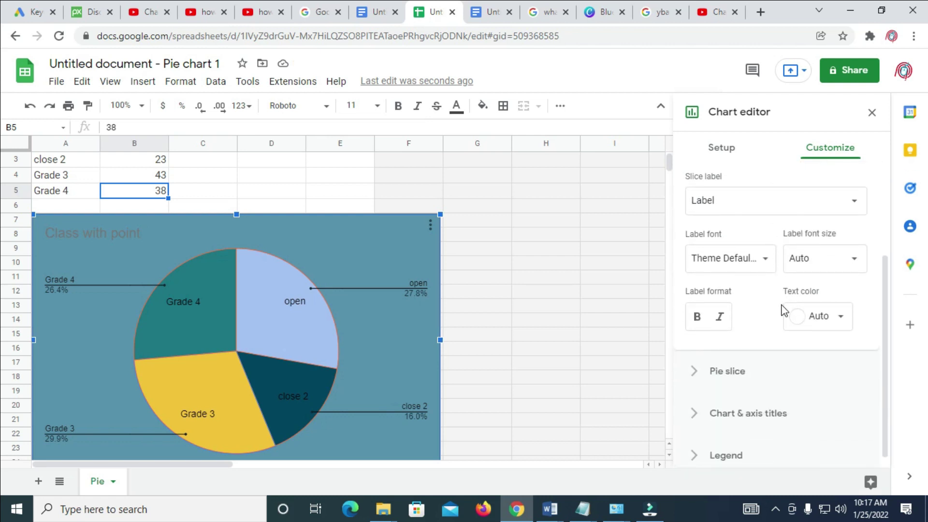
{"action": "left_click", "coordinate": [715, 366]}
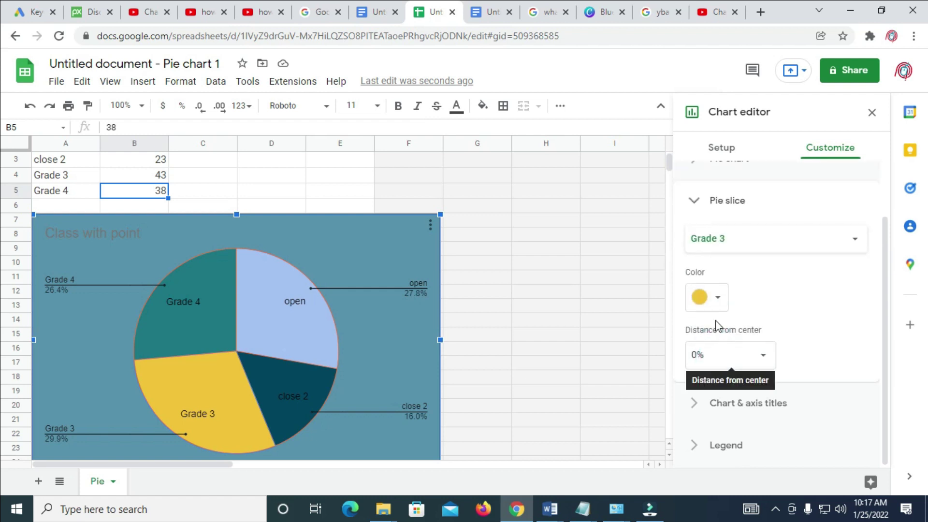
{"action": "left_click", "coordinate": [777, 233]}
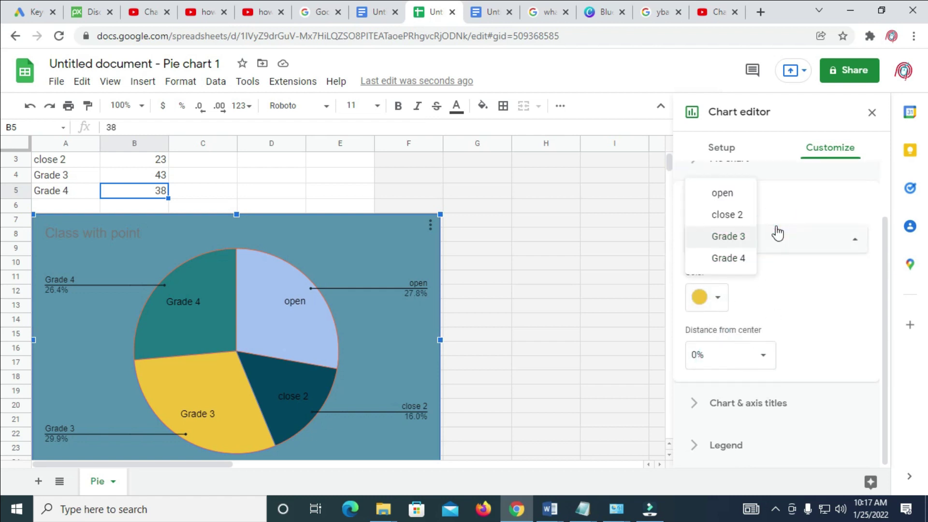
{"action": "left_click", "coordinate": [833, 313]}
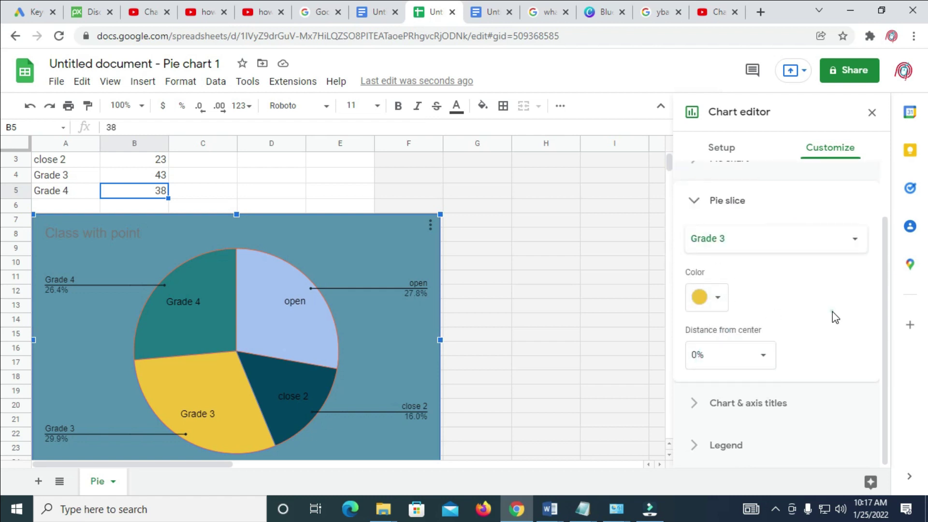
{"action": "left_click", "coordinate": [831, 242]}
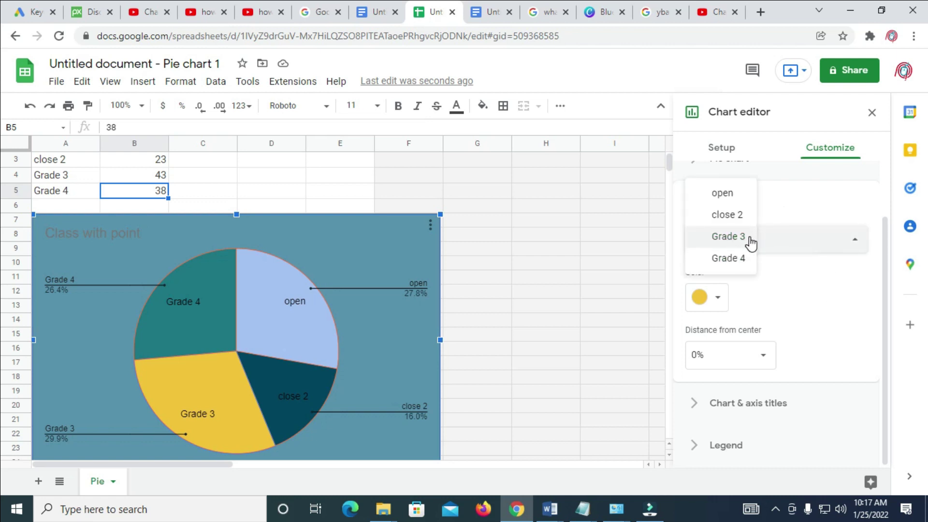
{"action": "left_click", "coordinate": [739, 216]}
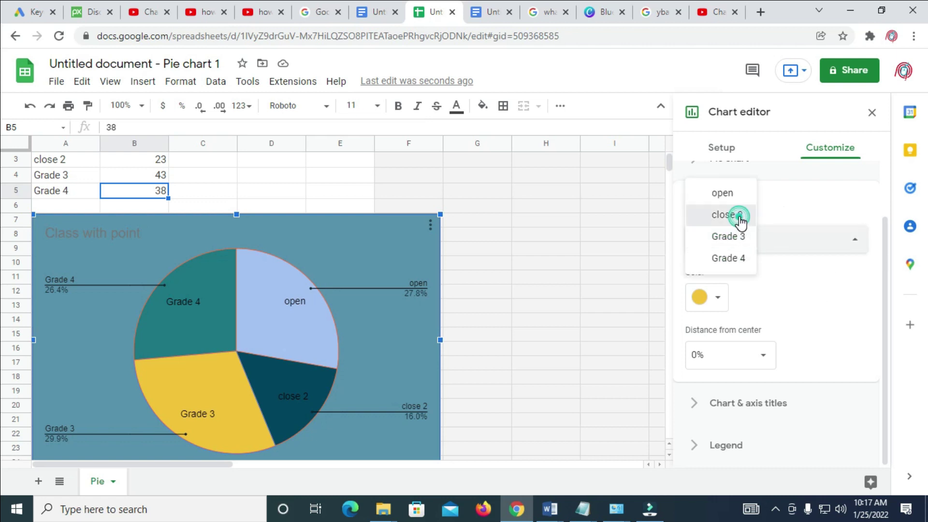
{"action": "left_click", "coordinate": [717, 299]}
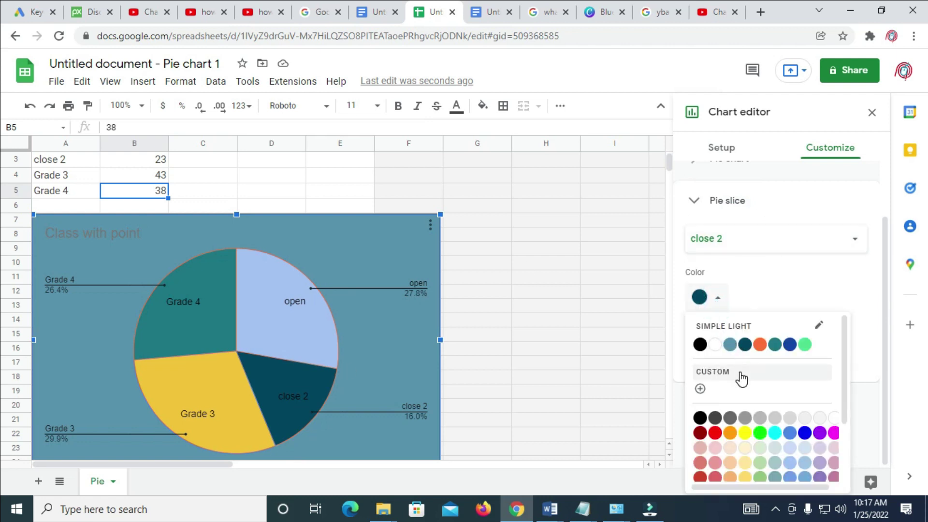
{"action": "left_click", "coordinate": [761, 434]}
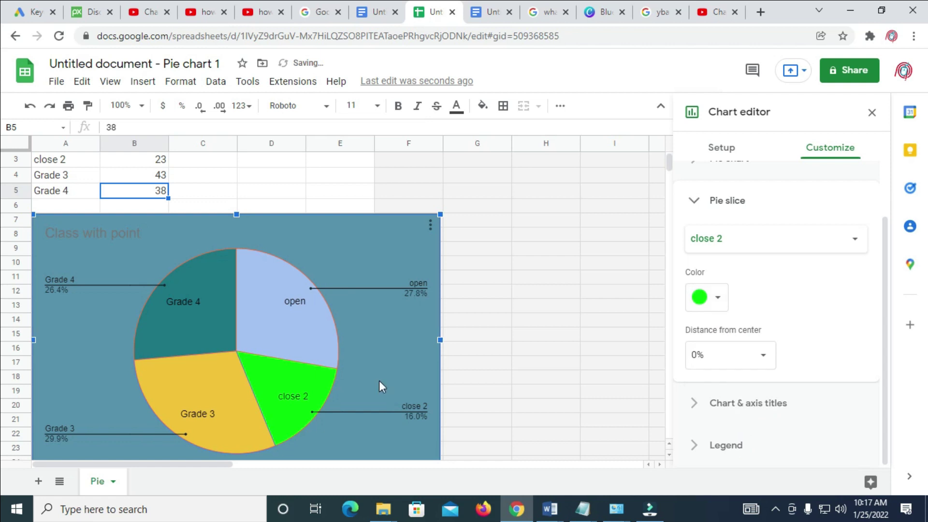
- Keep close 2's distance from center at 0% and collapse Chart & axis titles
{"action": "left_click", "coordinate": [778, 293]}
{"action": "left_click", "coordinate": [764, 358]}
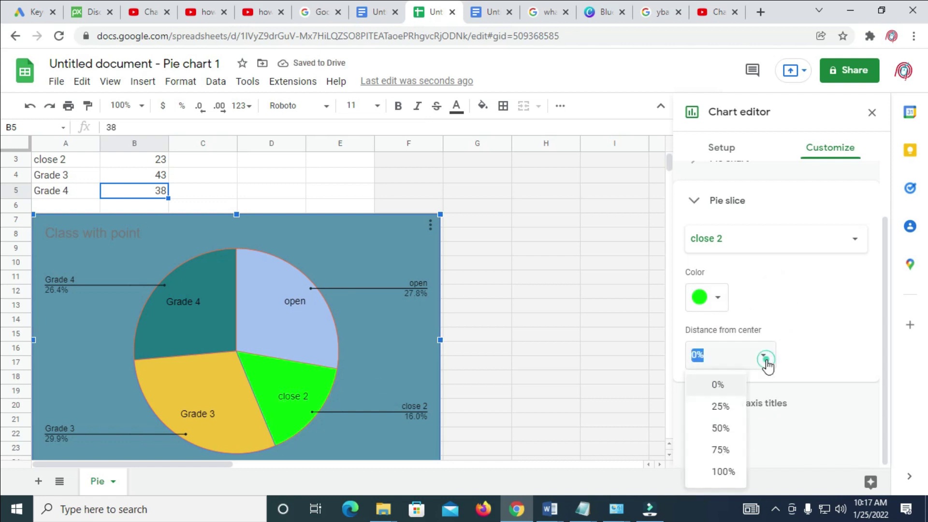
{"action": "left_click", "coordinate": [767, 358]}
{"action": "left_click", "coordinate": [780, 405]}
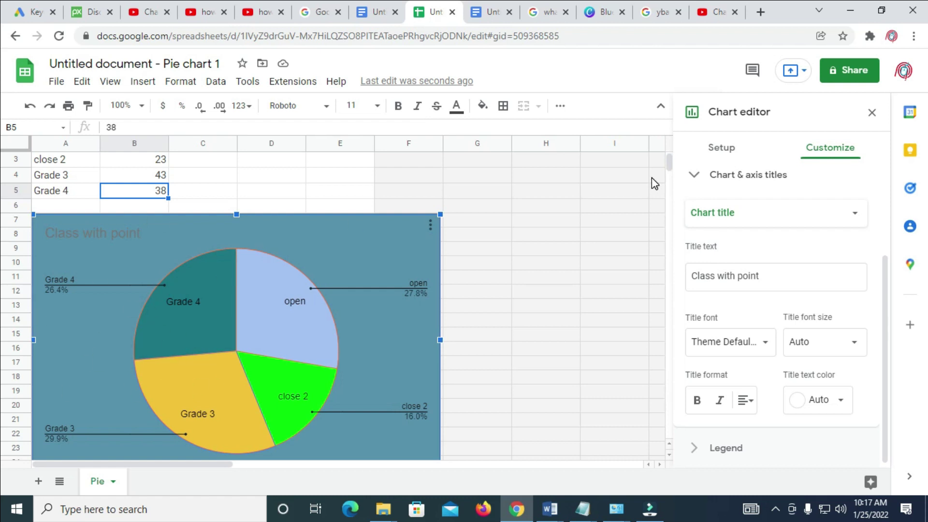
{"action": "left_click", "coordinate": [702, 174]}
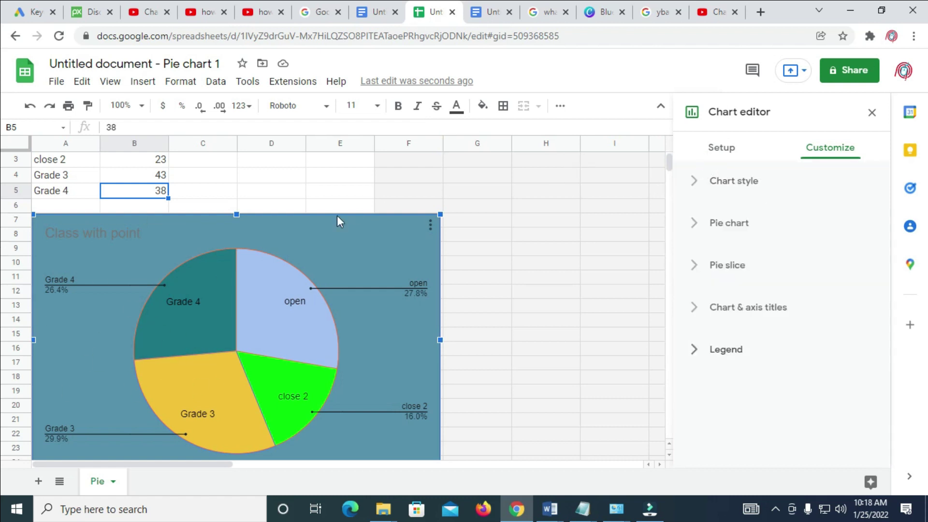
- Update the embedded chart in Docs from the spreadsheet and select the chart image
{"action": "left_click", "coordinate": [367, 18]}
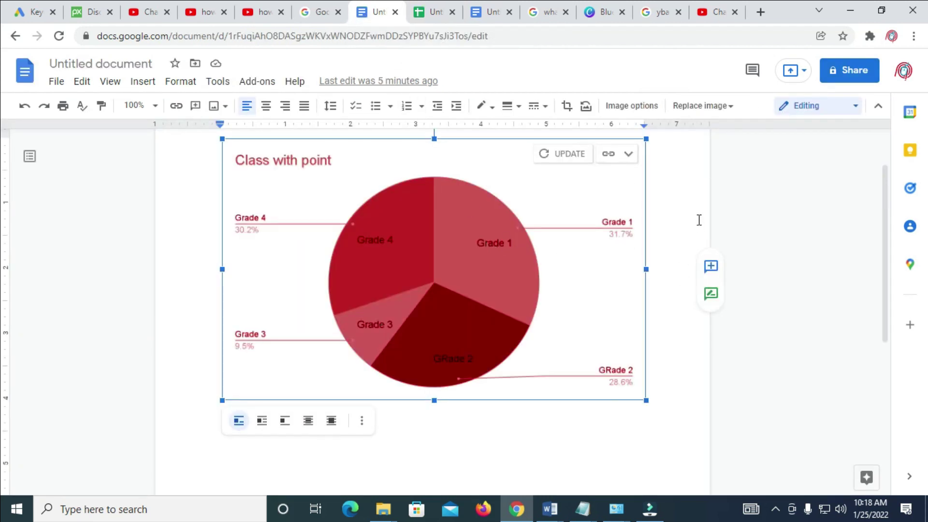
{"action": "left_click", "coordinate": [565, 158]}
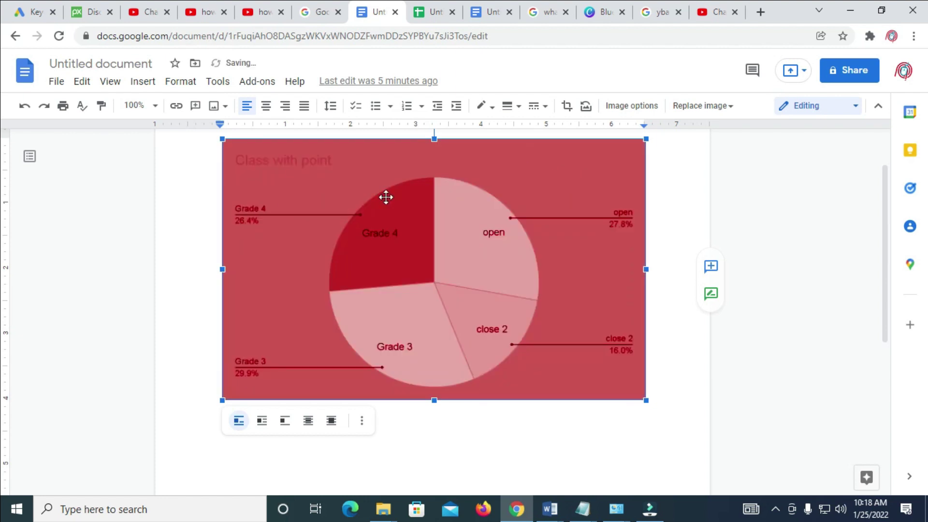
{"action": "left_click", "coordinate": [570, 246]}
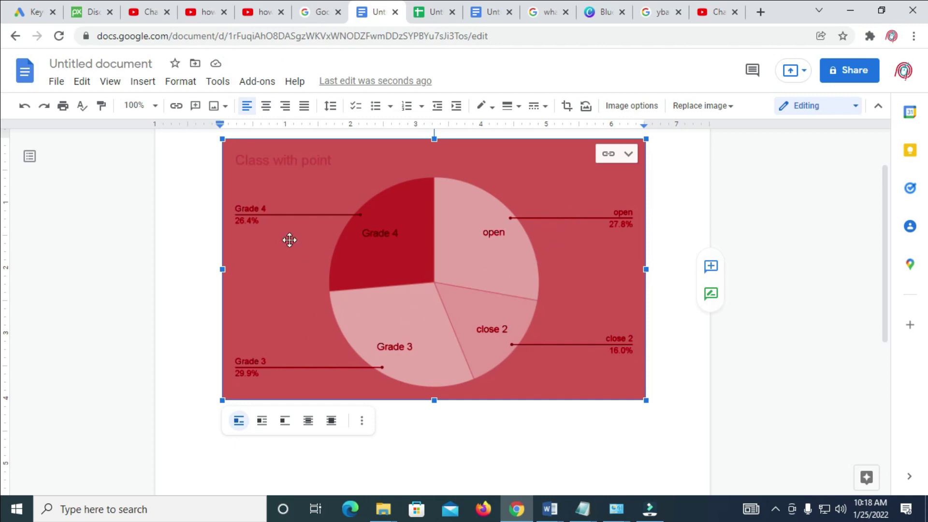
{"action": "scroll", "coordinate": [483, 261], "scroll_direction": "up", "scroll_amount": 1}
{"action": "double_click", "coordinate": [383, 253]}
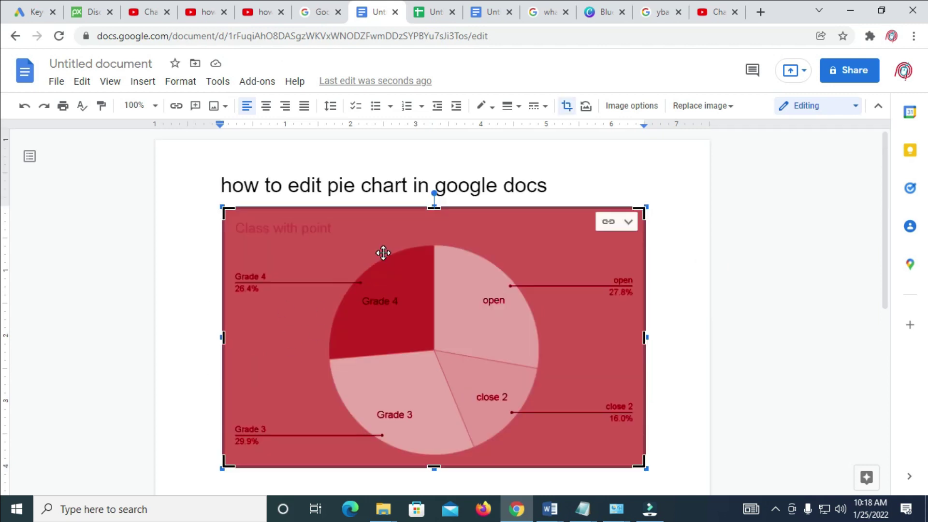
{"action": "left_click", "coordinate": [557, 344]}
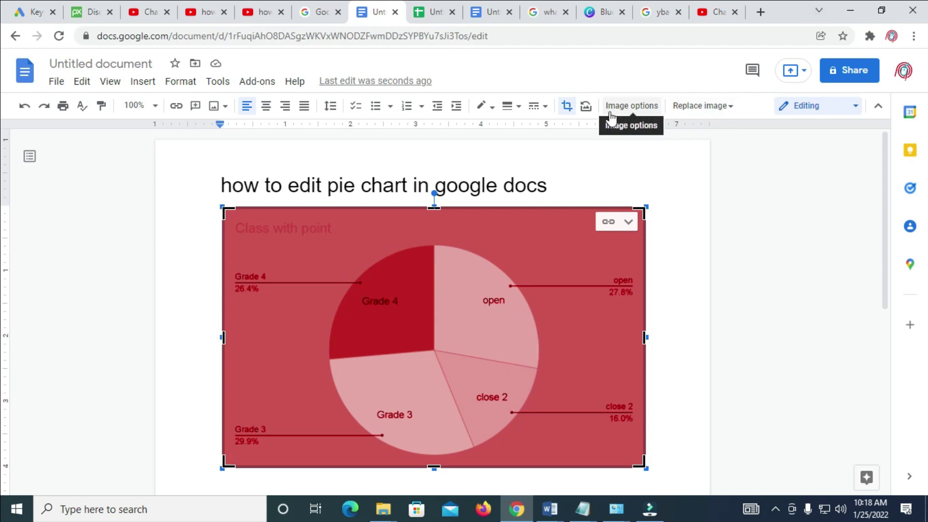
- Apply the Dark 8 recolor to the chart image through Image options, then deselect it
{"action": "left_click", "coordinate": [630, 109]}
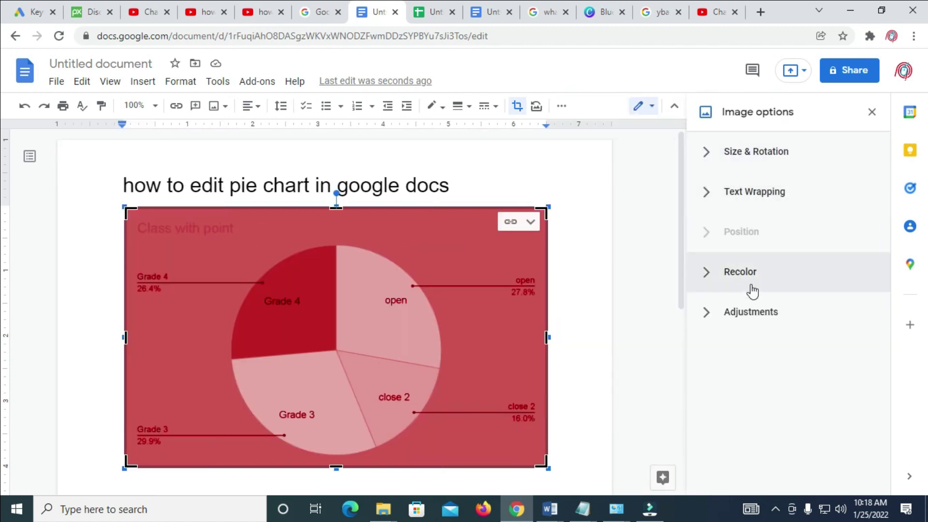
{"action": "left_click", "coordinate": [763, 280]}
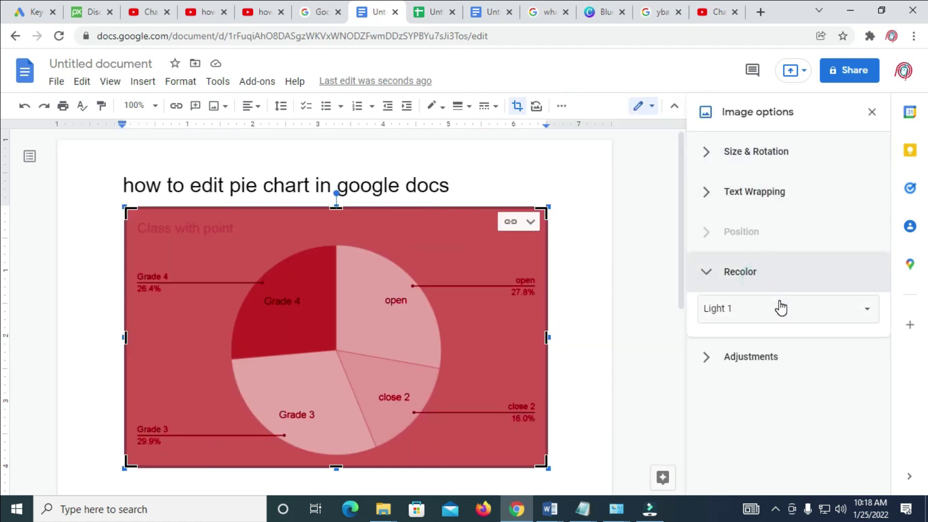
{"action": "left_click", "coordinate": [779, 303]}
{"action": "left_click", "coordinate": [861, 312]}
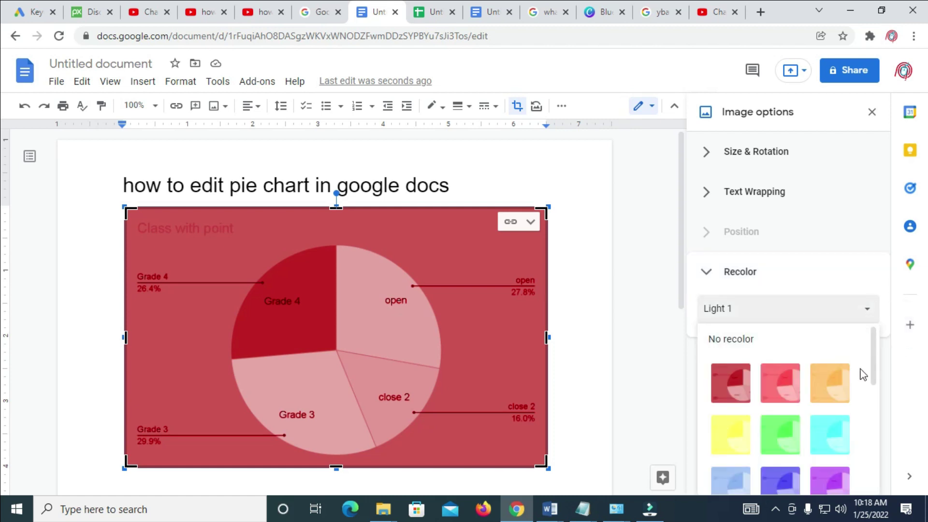
{"action": "left_click_drag", "start_coordinate": [872, 358], "coordinate": [873, 435]}
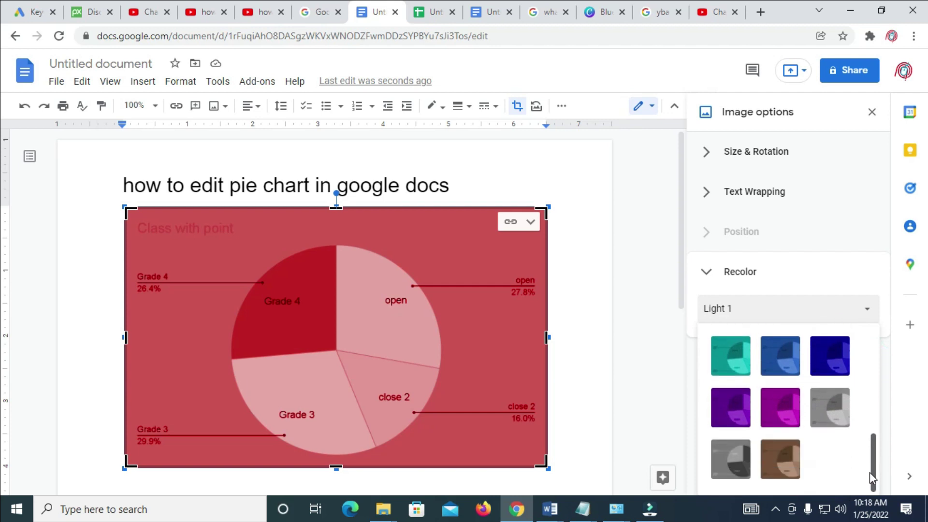
{"action": "left_click_drag", "start_coordinate": [869, 482], "coordinate": [863, 349]}
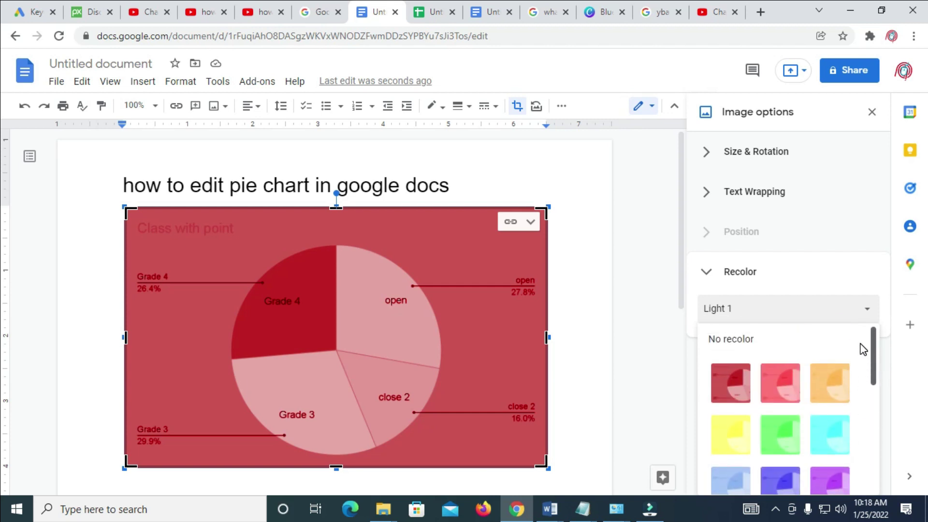
{"action": "scroll", "coordinate": [863, 349], "scroll_direction": "down", "scroll_amount": 6}
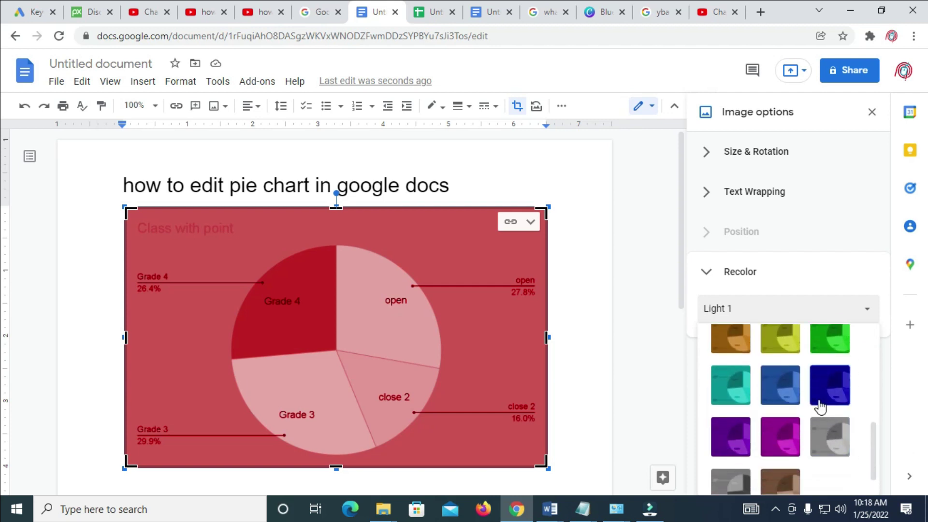
{"action": "left_click", "coordinate": [821, 402]}
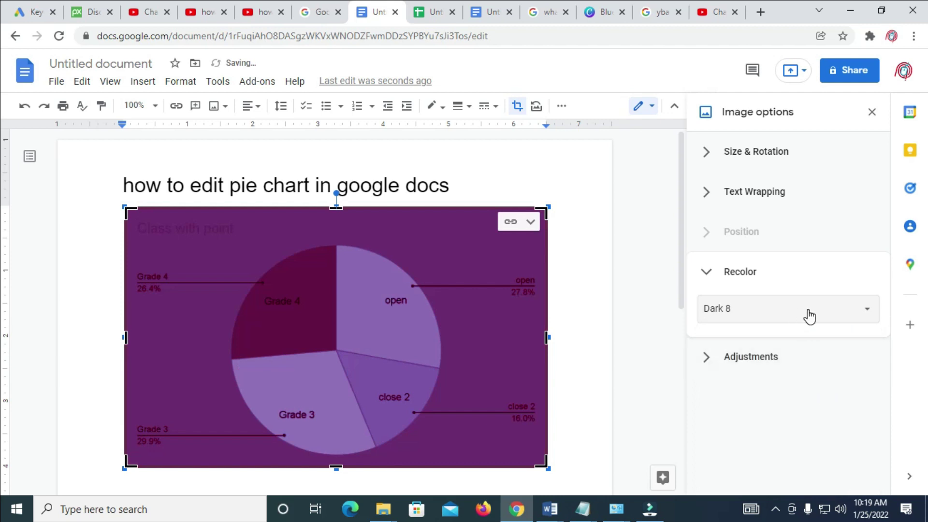
{"action": "left_click", "coordinate": [758, 370]}
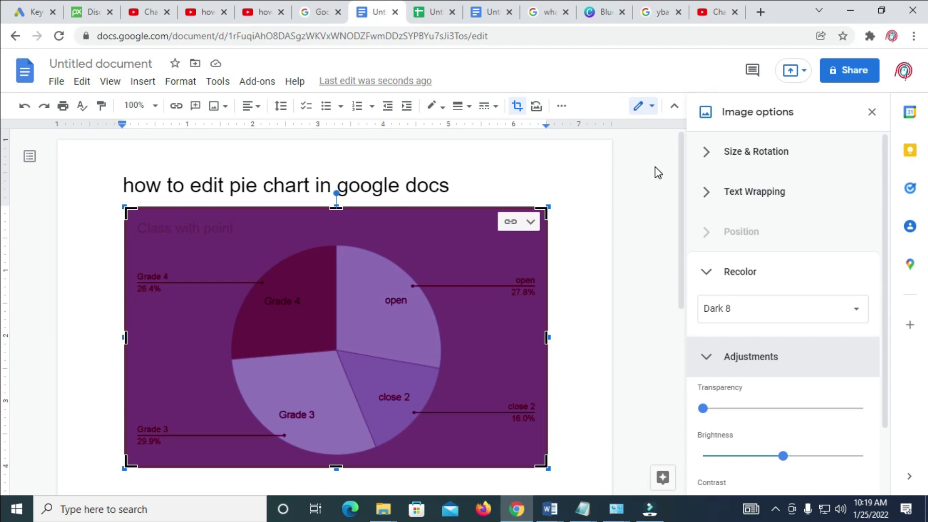
{"action": "left_click", "coordinate": [663, 181]}
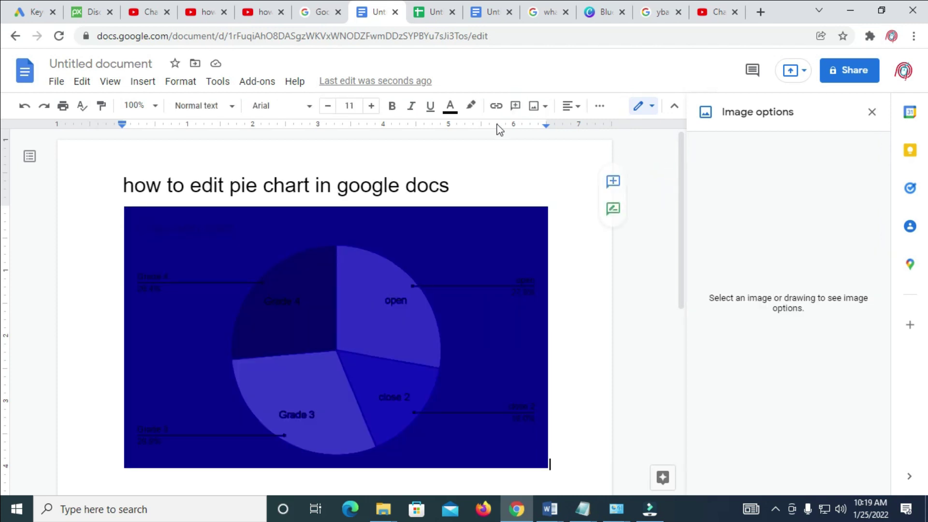
- Set the chart image's recolor back to No recolor to restore the original slice colours
{"action": "left_click", "coordinate": [873, 113]}
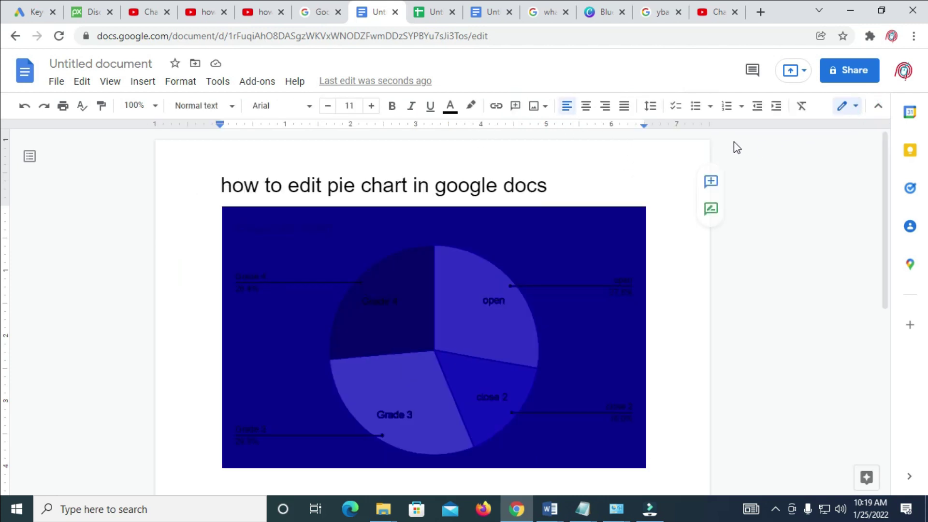
{"action": "left_click", "coordinate": [586, 272]}
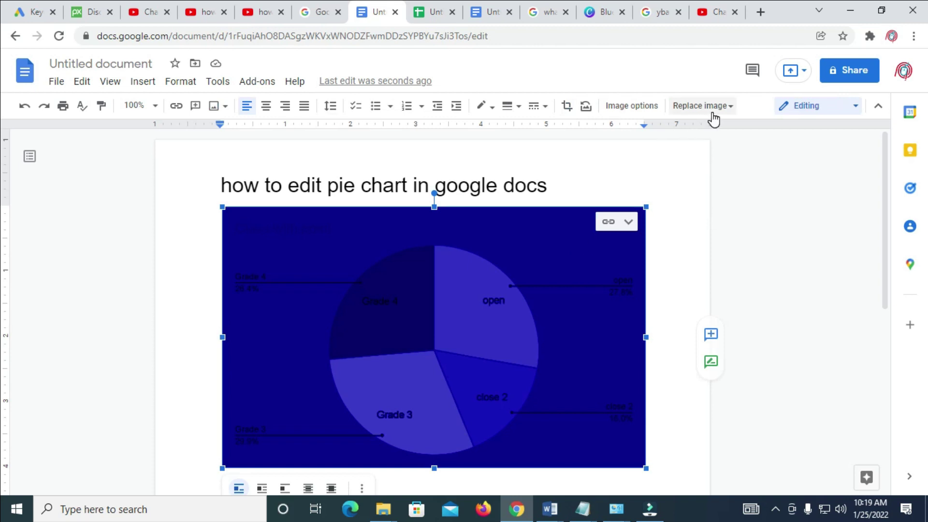
{"action": "left_click", "coordinate": [632, 105]}
{"action": "scroll", "coordinate": [813, 232], "scroll_direction": "down", "scroll_amount": 2}
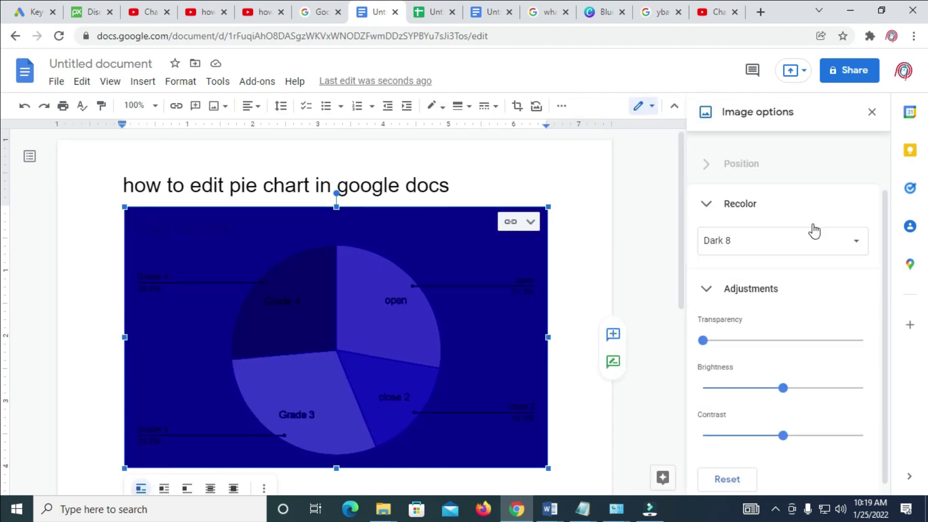
{"action": "left_click", "coordinate": [817, 242]}
{"action": "scroll", "coordinate": [735, 425], "scroll_direction": "up", "scroll_amount": 2}
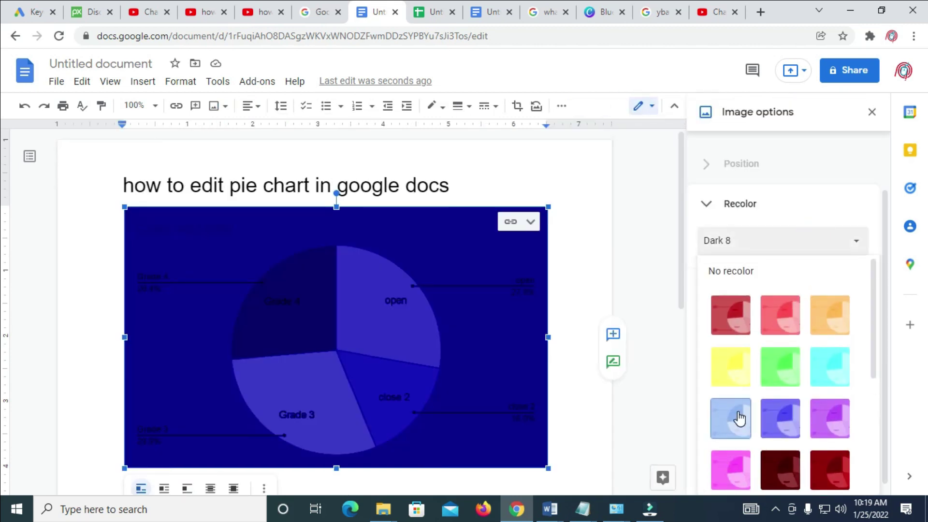
{"action": "scroll", "coordinate": [738, 417], "scroll_direction": "down", "scroll_amount": 4}
{"action": "scroll", "coordinate": [738, 416], "scroll_direction": "up", "scroll_amount": 5}
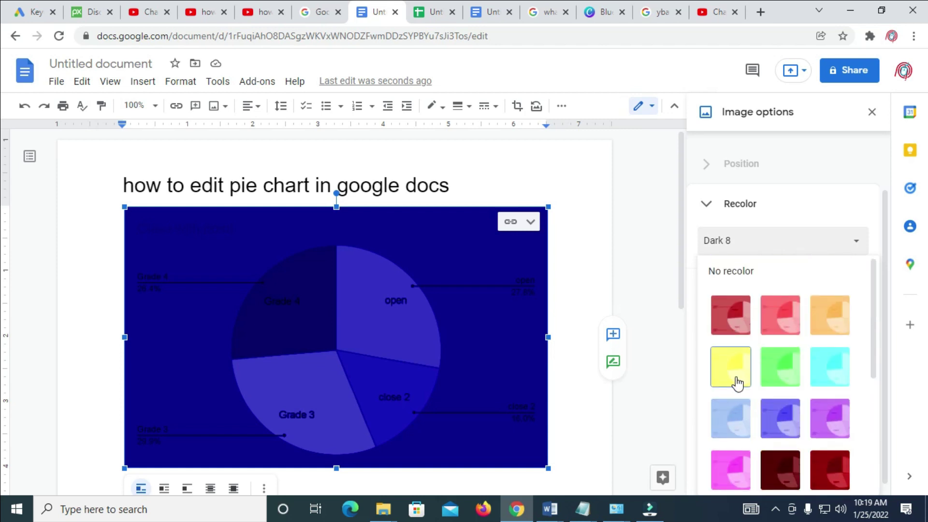
{"action": "left_click", "coordinate": [720, 272]}
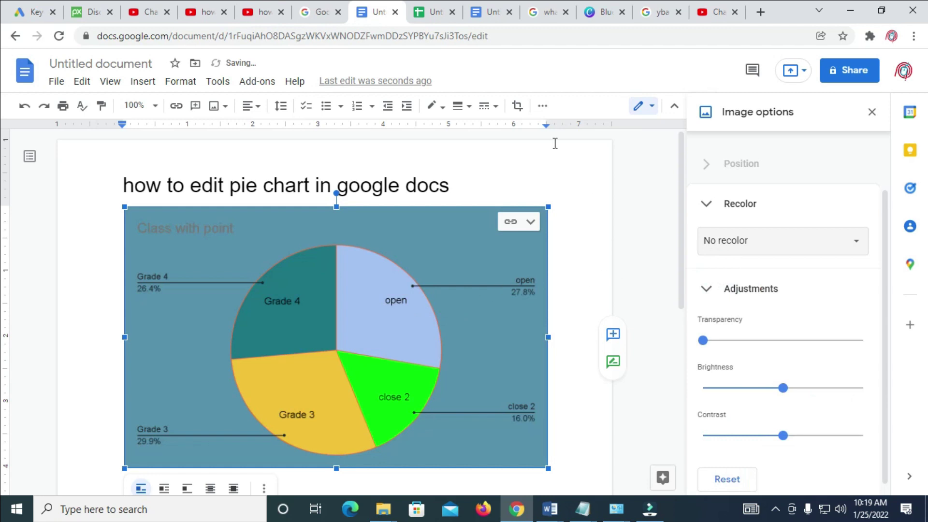
- Switch between the Docs chart and the linked Pie chart 1 spreadsheet, ending in Sheets
{"action": "left_click", "coordinate": [435, 13]}
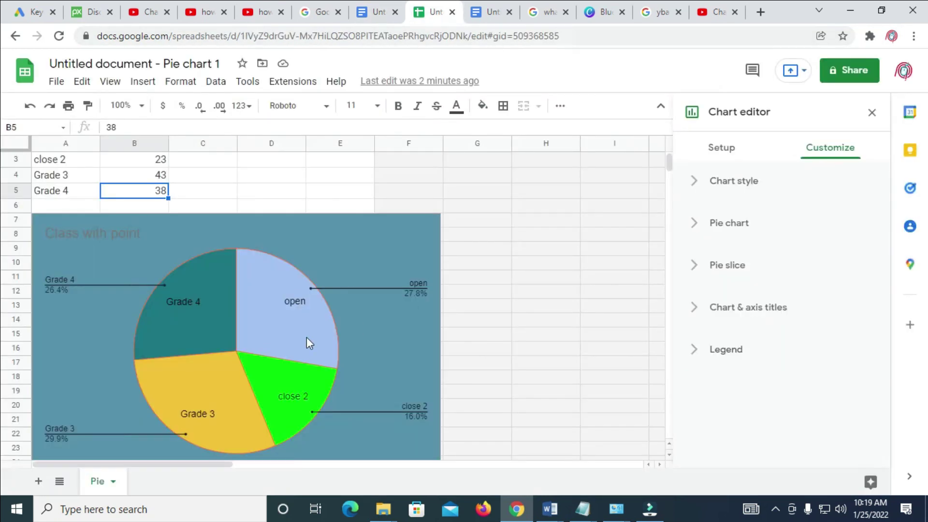
{"action": "left_click", "coordinate": [377, 11]}
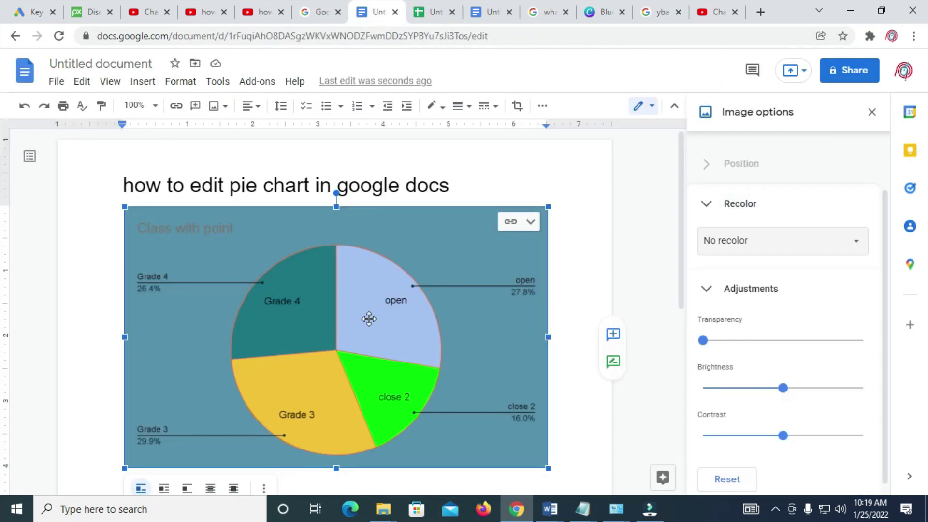
{"action": "left_click", "coordinate": [219, 228]}
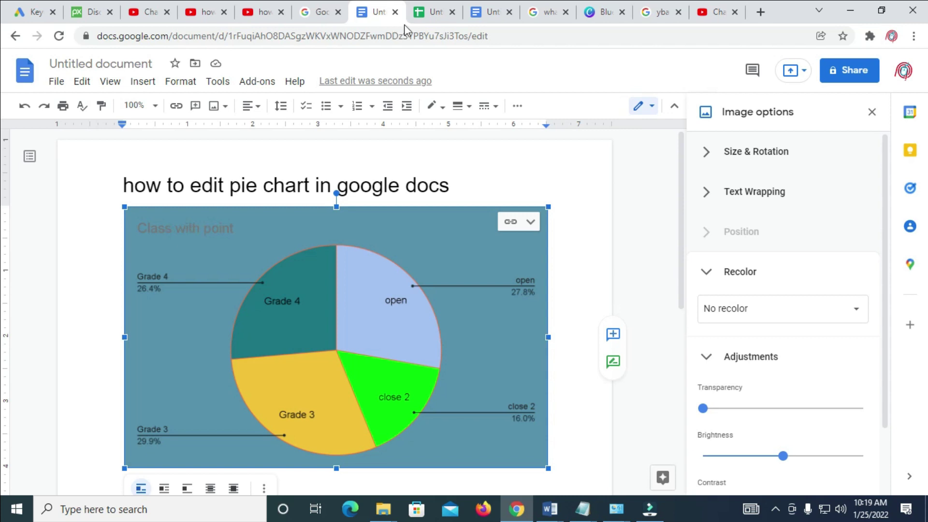
{"action": "left_click", "coordinate": [425, 12]}
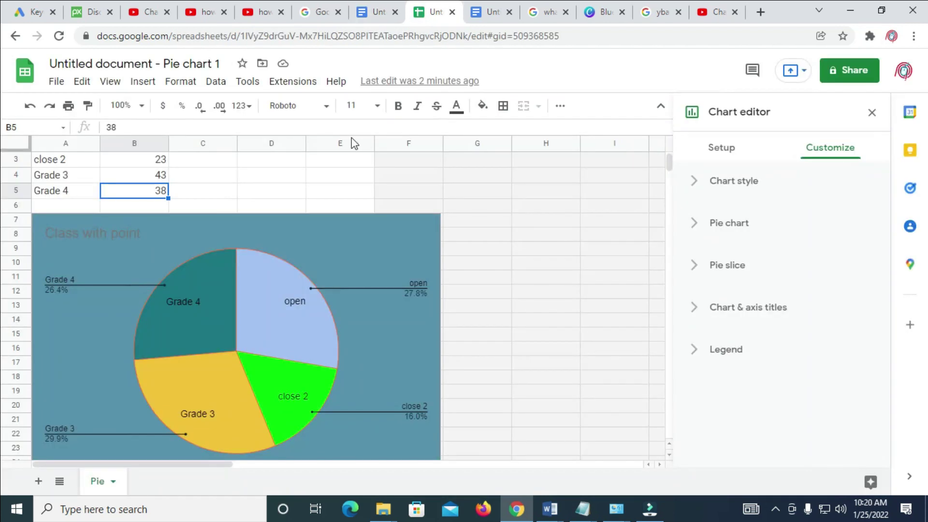
- Replace the Sheets chart title 'Class with point' with 'Edited work'
{"action": "left_click", "coordinate": [131, 230]}
{"action": "left_click", "coordinate": [125, 234]}
{"action": "double_click", "coordinate": [123, 236]}
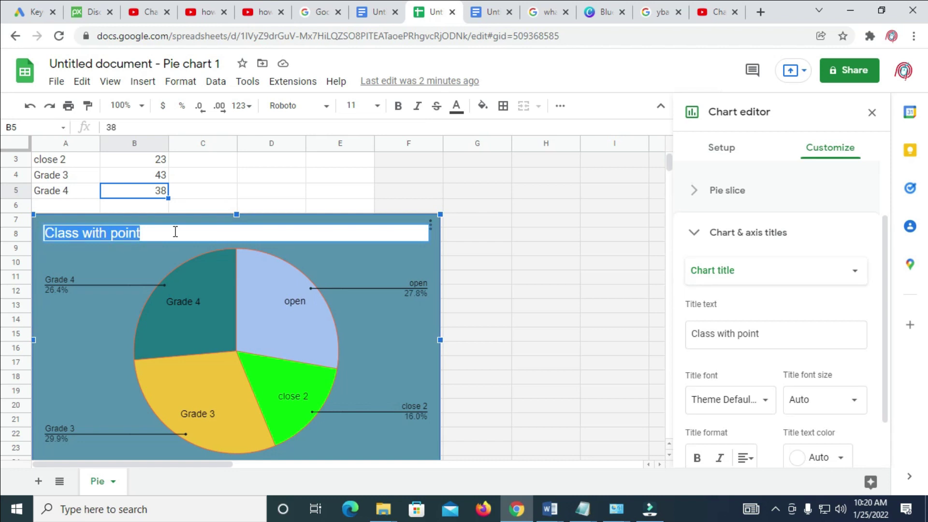
{"action": "type", "text": "Edited work"}
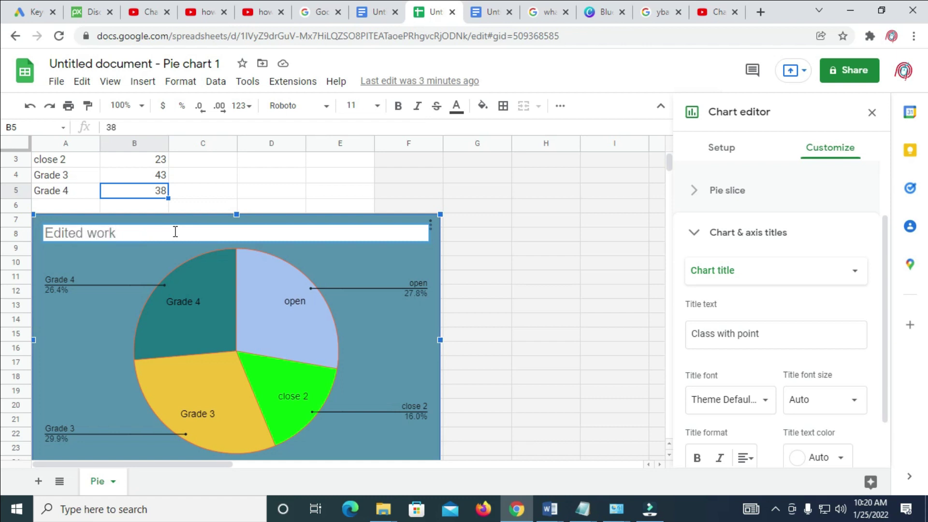
{"action": "left_click", "coordinate": [493, 265]}
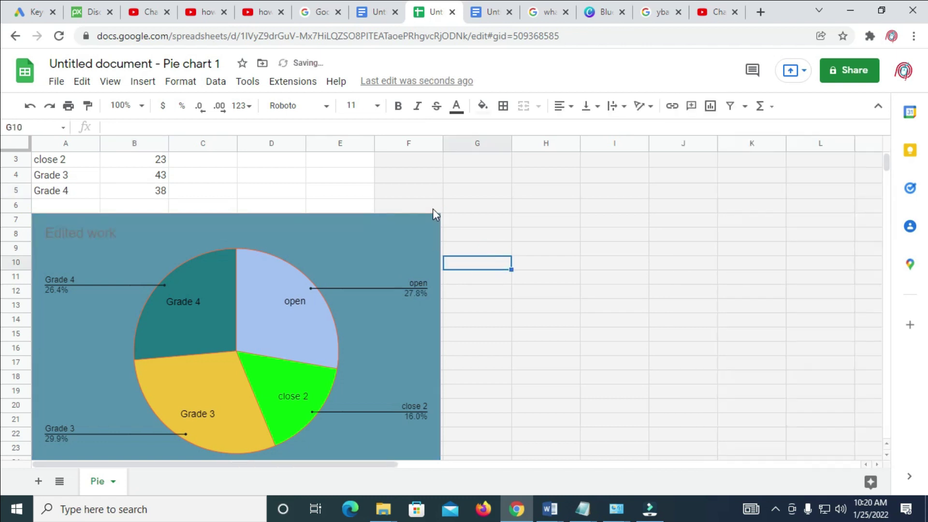
- Update the linked pie chart in the Docs document so it shows 'Edited work', then select it
{"action": "left_click", "coordinate": [377, 11]}
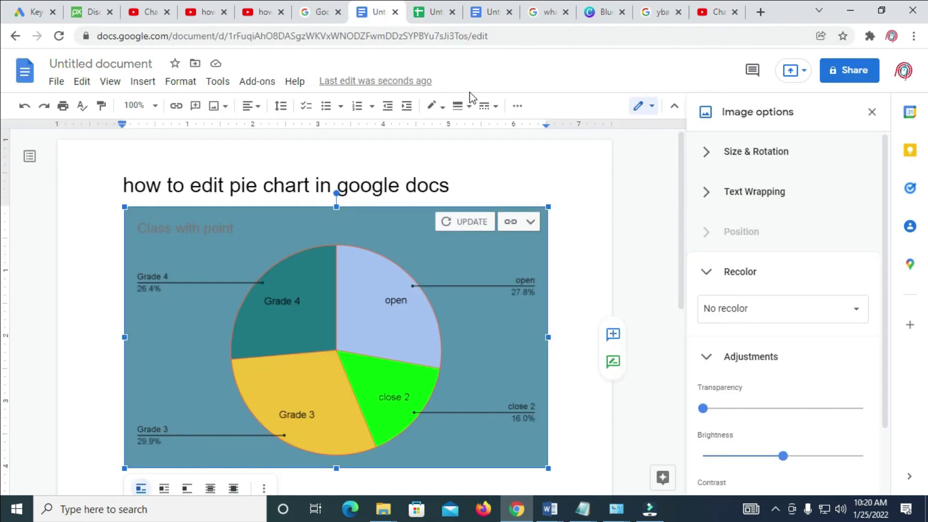
{"action": "left_click", "coordinate": [462, 219]}
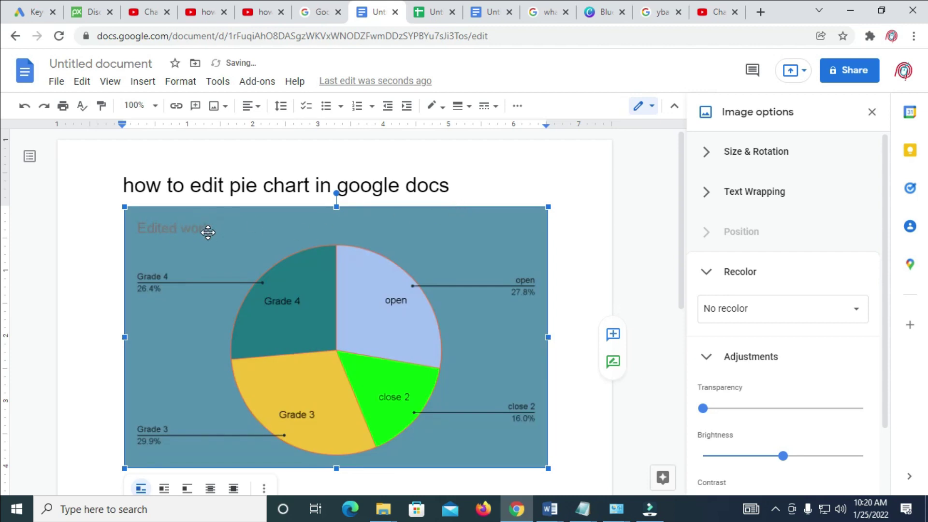
{"action": "left_click", "coordinate": [177, 232]}
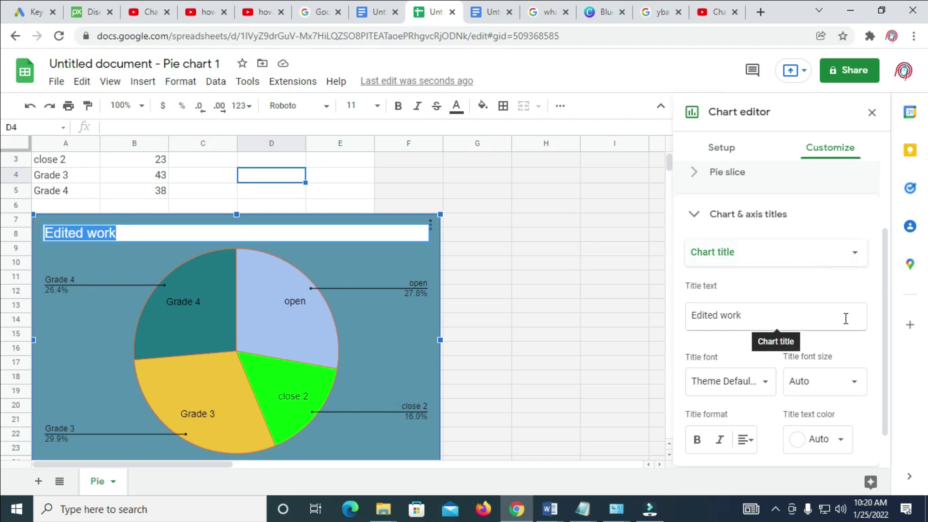
- Change the 'Edited work' title text color to magenta, then to cyan
{"action": "scroll", "coordinate": [845, 324], "scroll_direction": "down", "scroll_amount": 2}
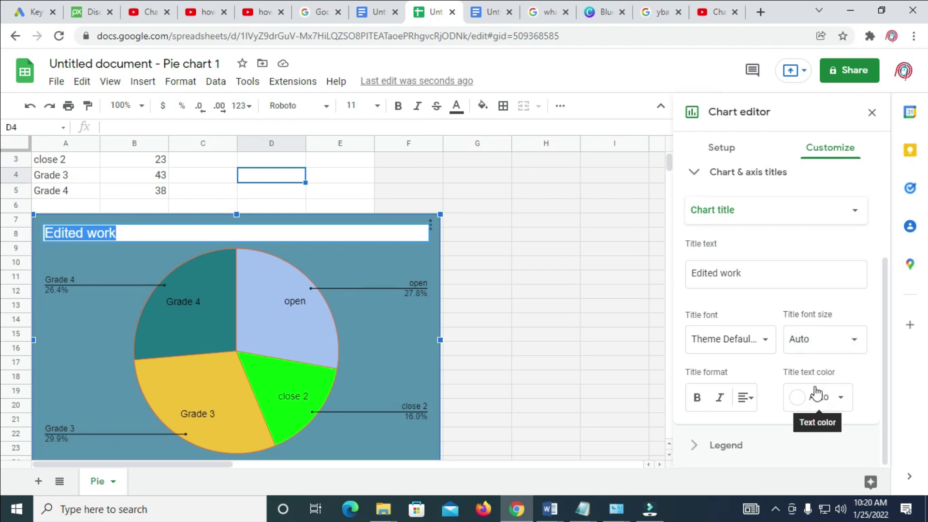
{"action": "left_click", "coordinate": [830, 396]}
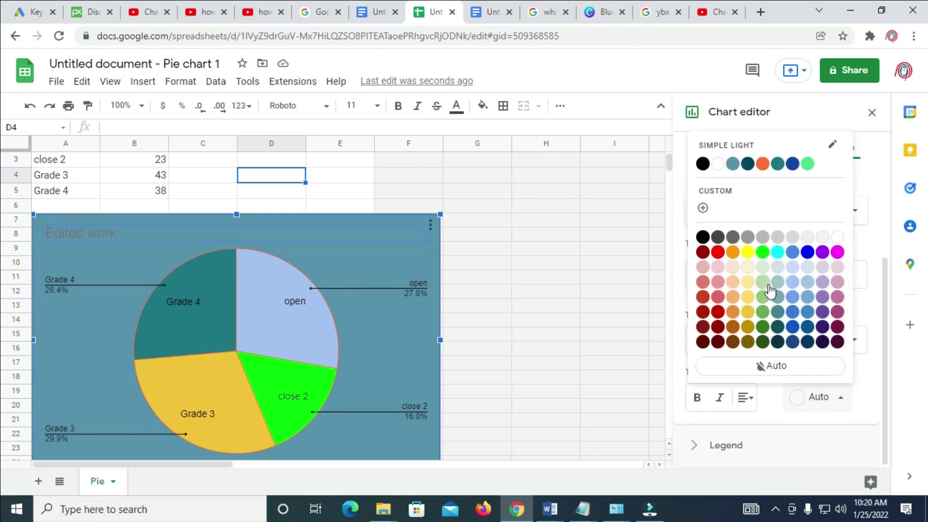
{"action": "left_click", "coordinate": [837, 252]}
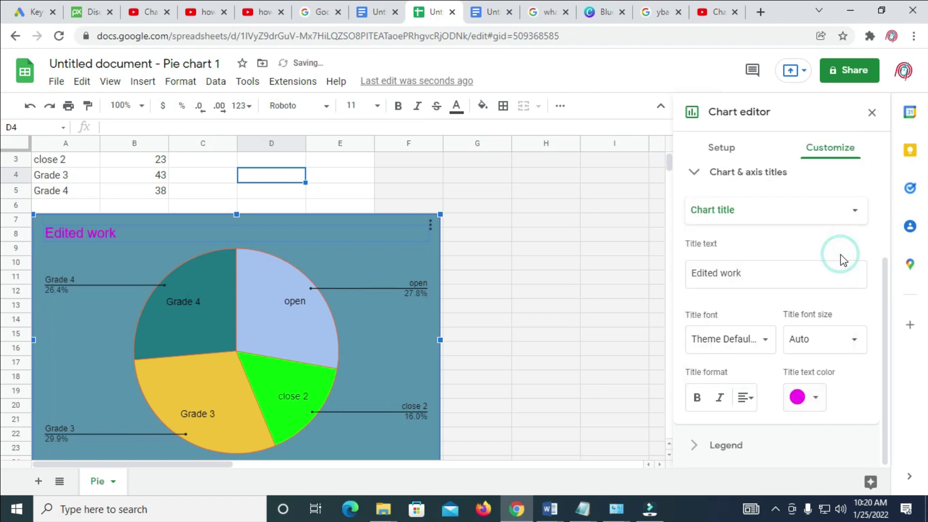
{"action": "left_click", "coordinate": [814, 397]}
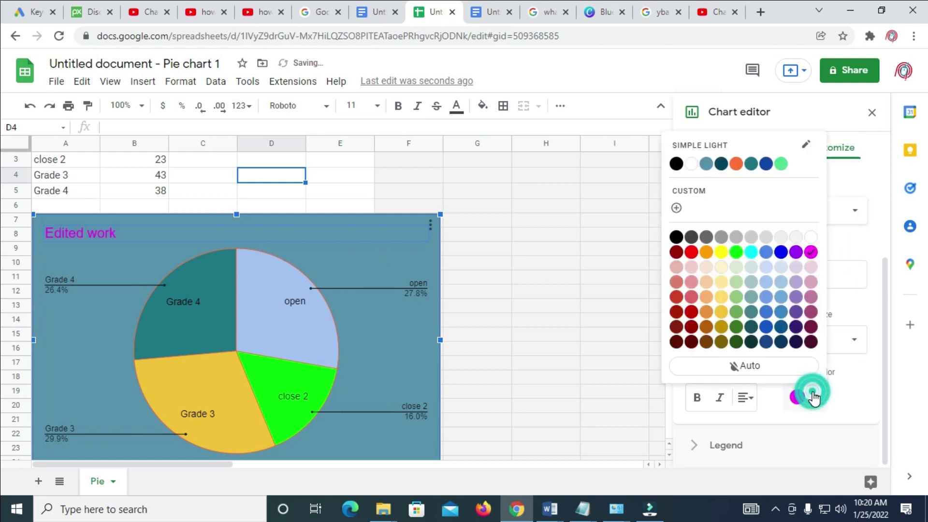
{"action": "left_click", "coordinate": [751, 252]}
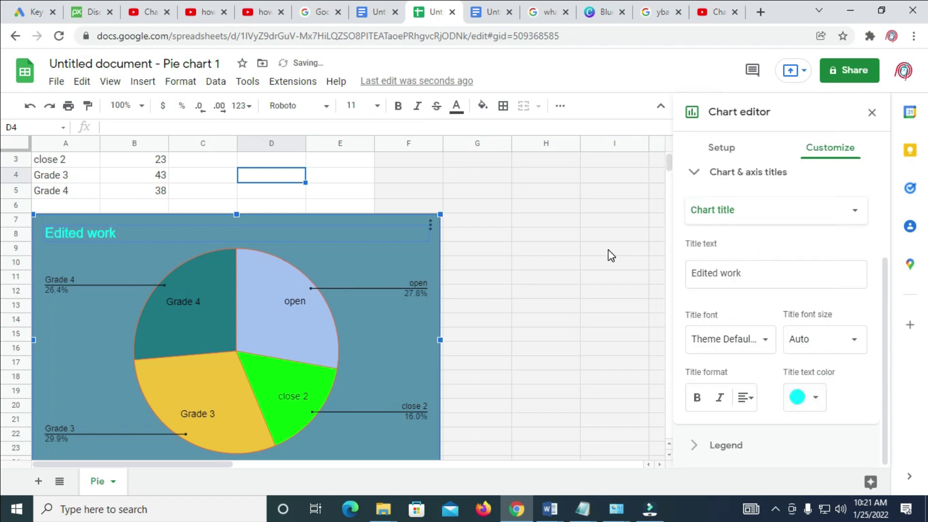
- Back in the Docs document, close the Image options panel beside the cyan-titled chart
{"action": "left_click", "coordinate": [373, 14]}
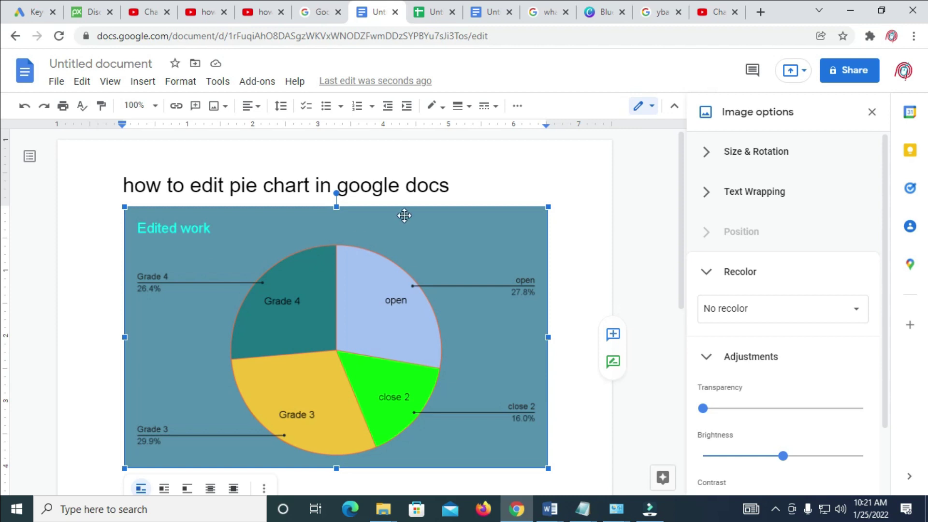
{"action": "left_click", "coordinate": [874, 109]}
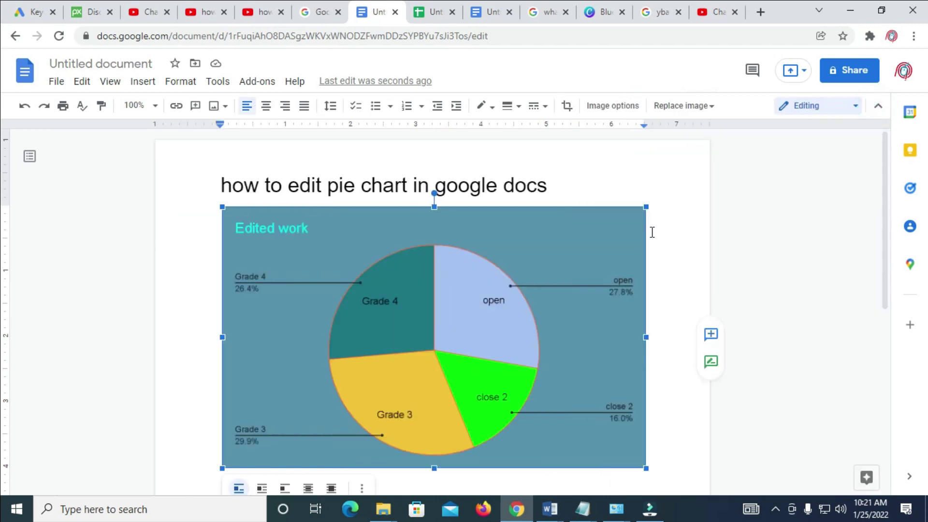